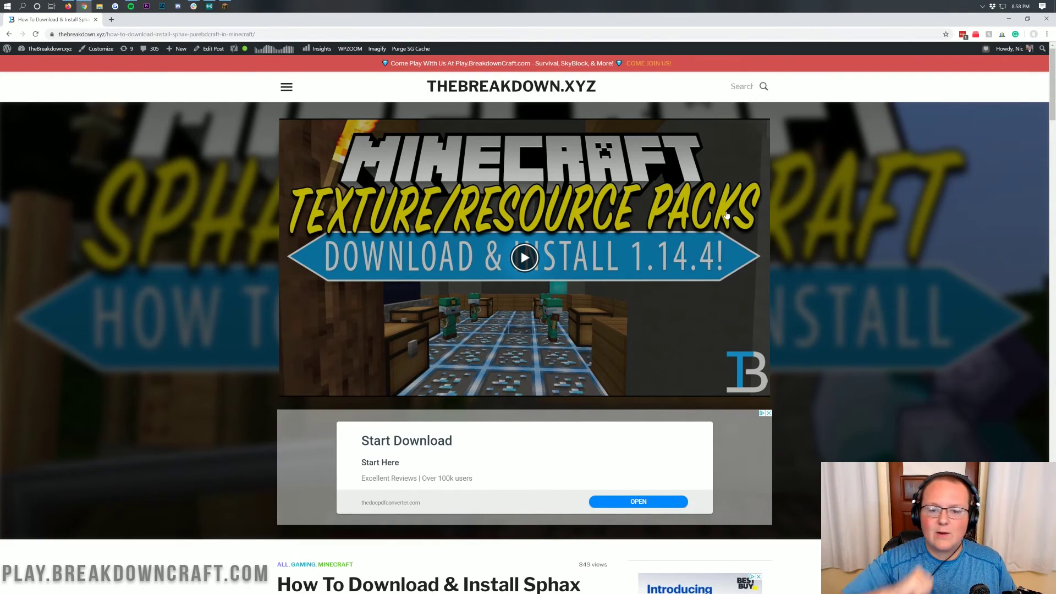
- Scroll the article and highlight the 24/7 Uptime, 24/7 Support and One Click Modpacks features
scroll(726, 215, "down", 5)
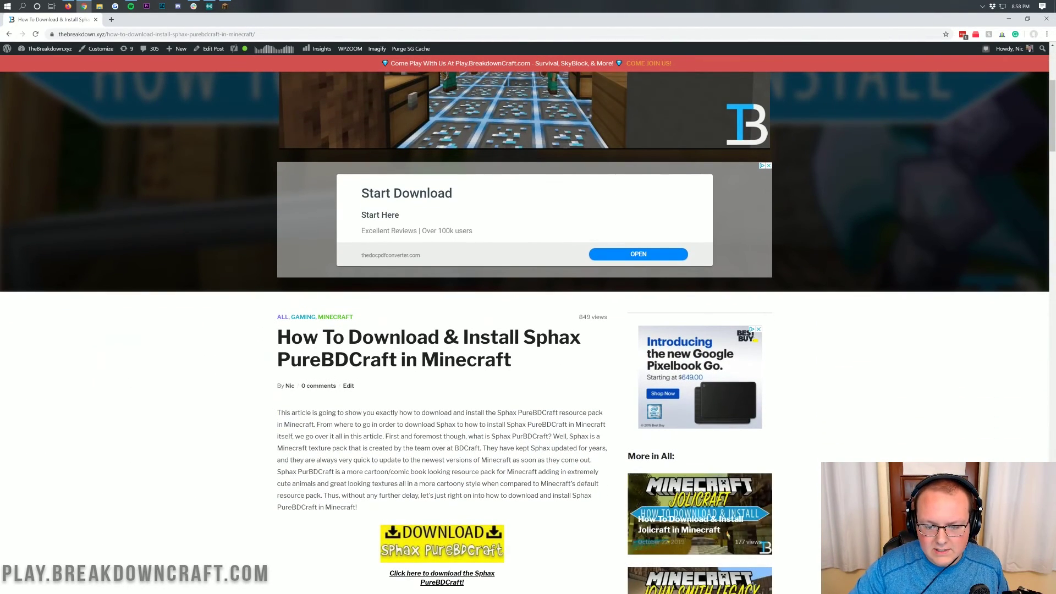
mouse_move(523, 336)
left_mouse_down()
mouse_move(388, 360)
mouse_move(523, 337)
left_mouse_up()
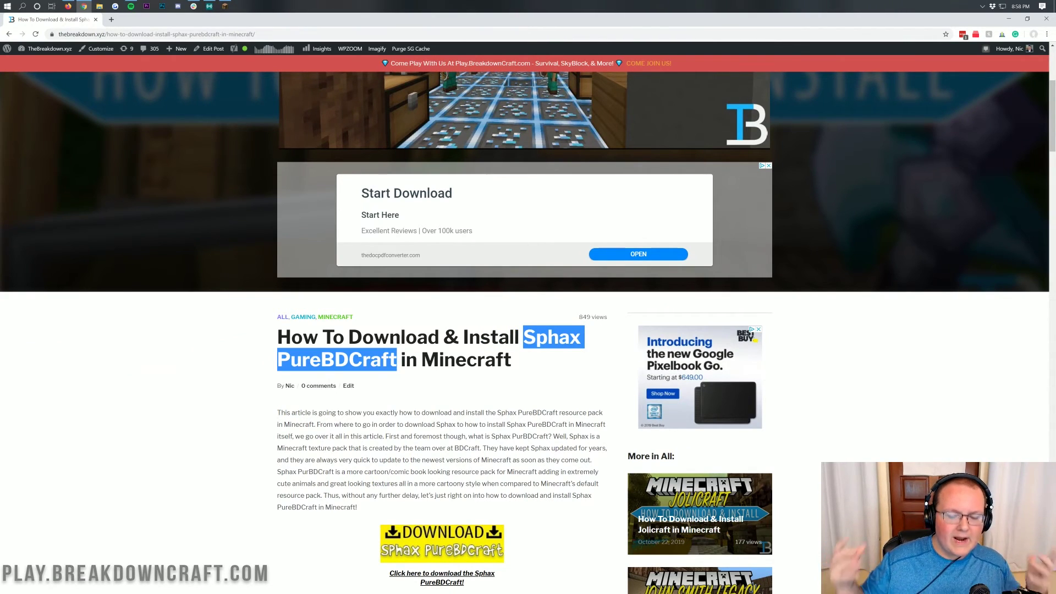
scroll(515, 367, "down", 3)
scroll(515, 368, "up", 8)
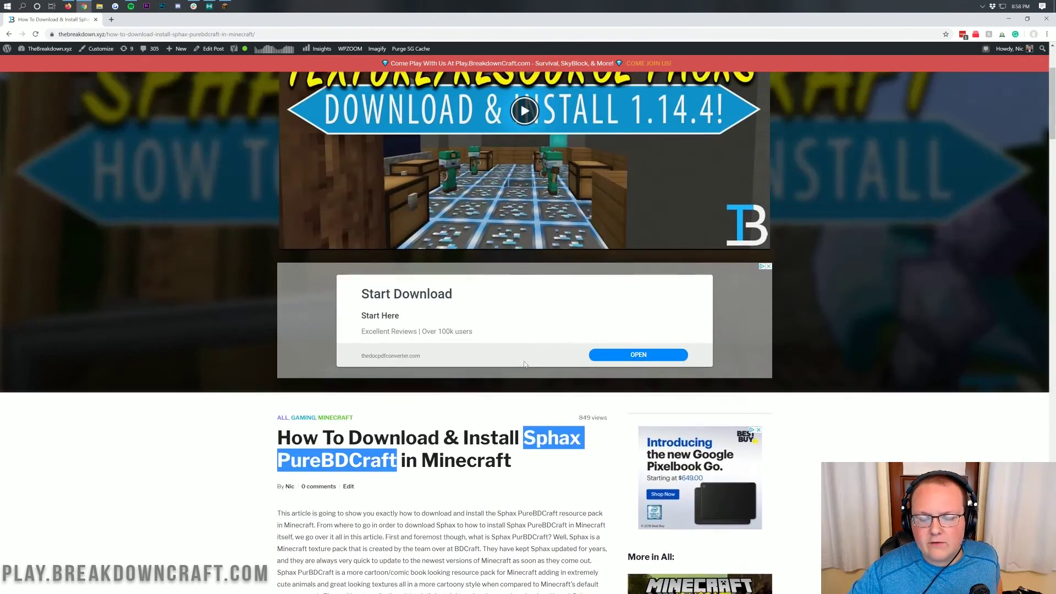
scroll(516, 368, "down", 5)
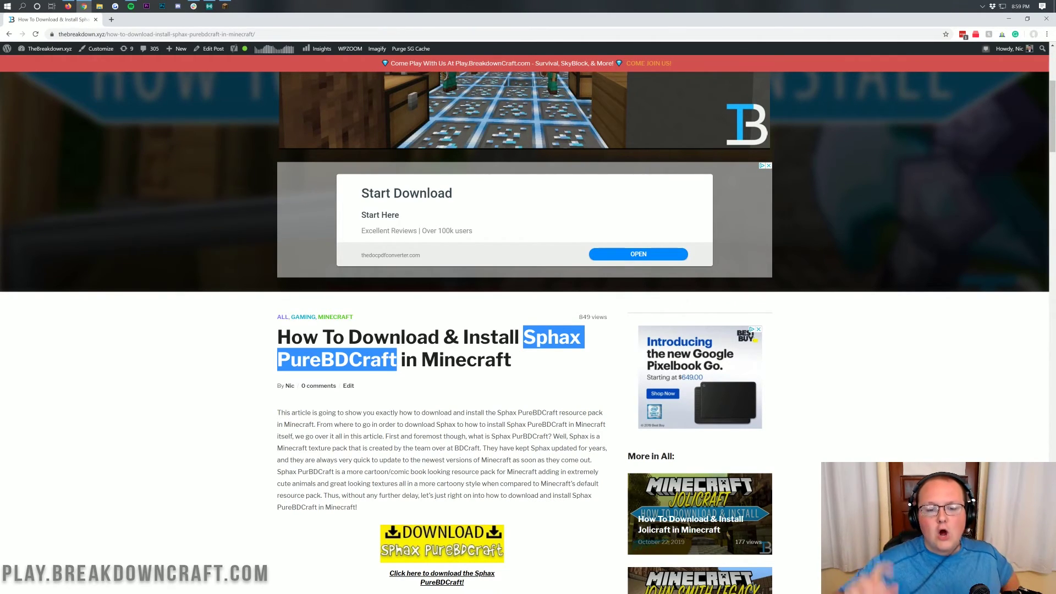
scroll(466, 391, "up", 5)
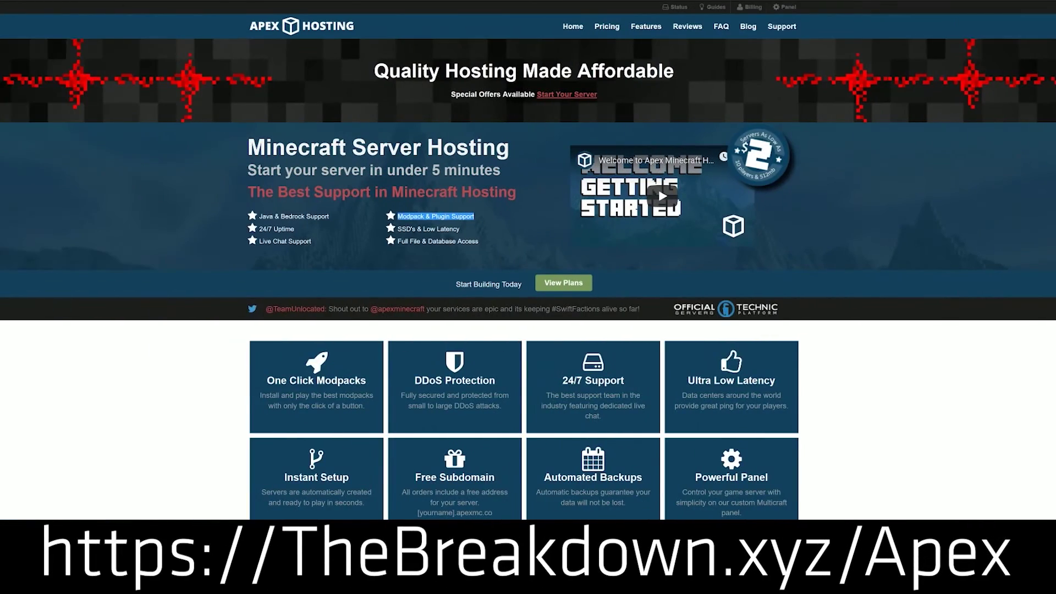
left_click_drag(313, 230, 263, 226)
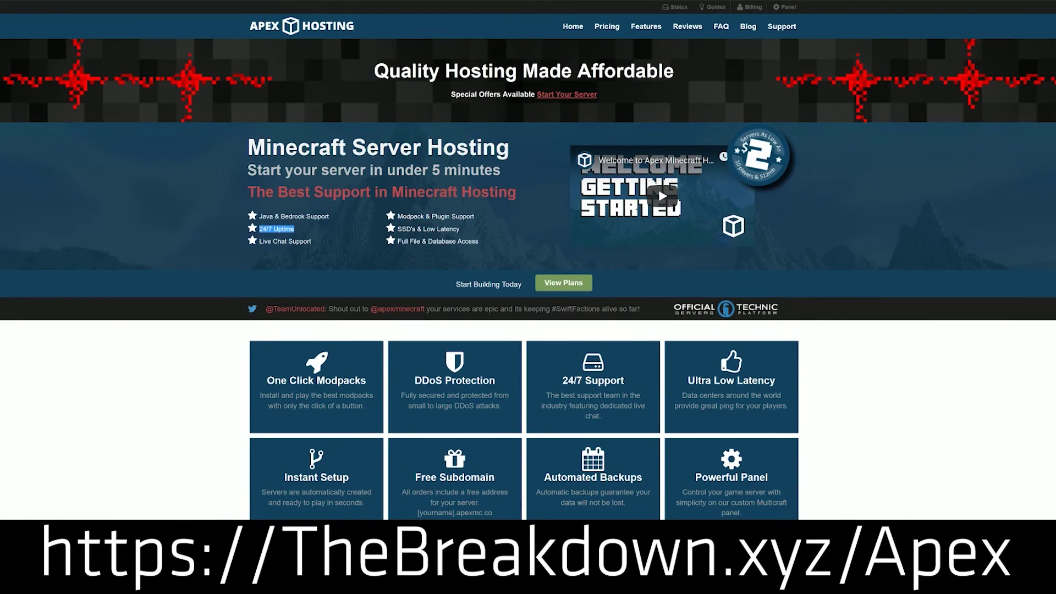
left_click_drag(633, 382, 561, 381)
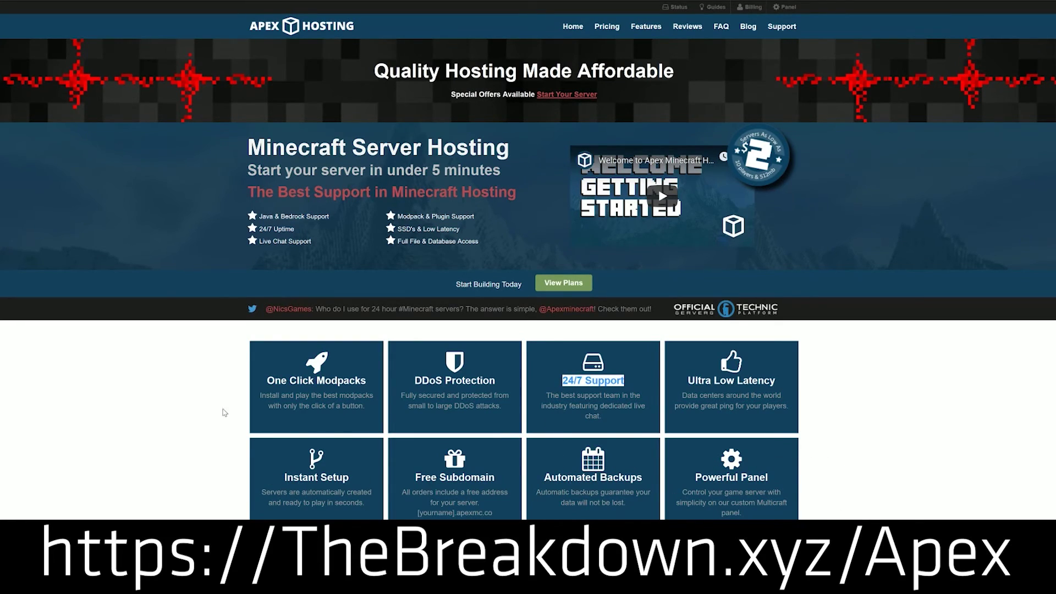
left_click_drag(256, 385, 368, 383)
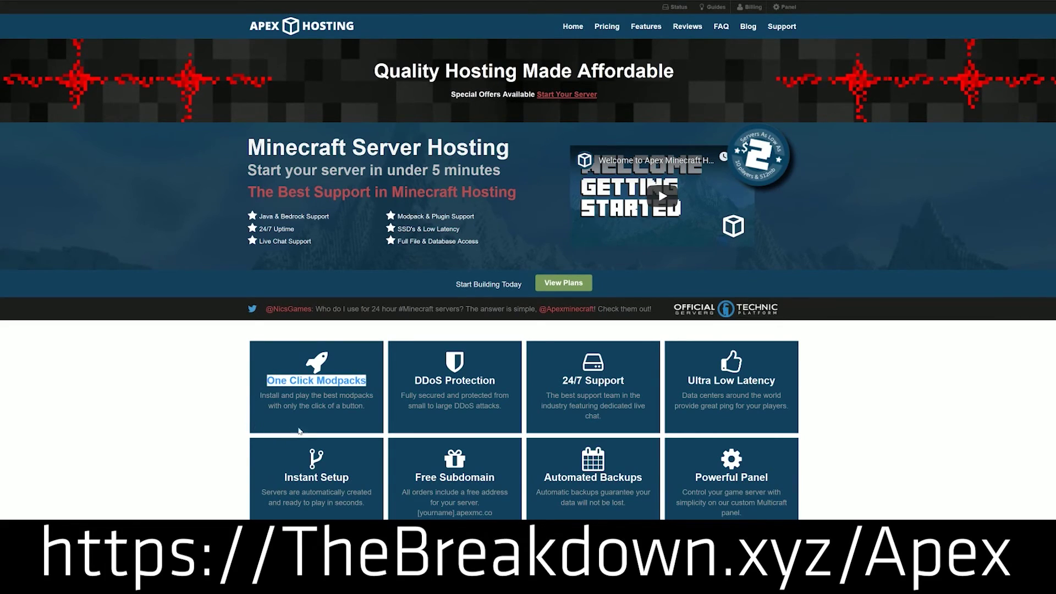
- Scroll further down and highlight the pack name in the article title
scroll(202, 413, "down", 1)
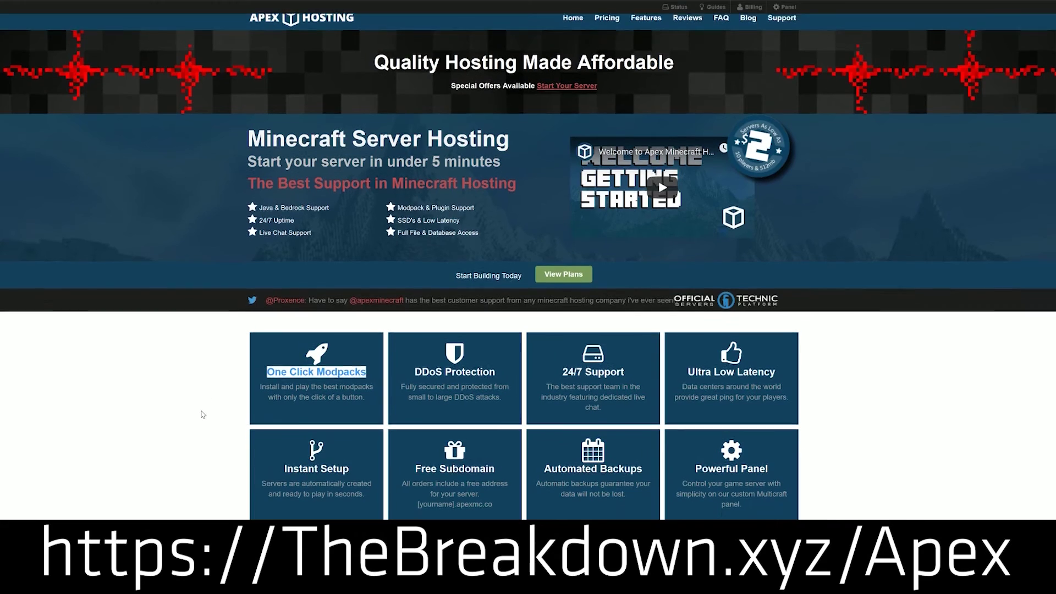
scroll(203, 414, "down", 9)
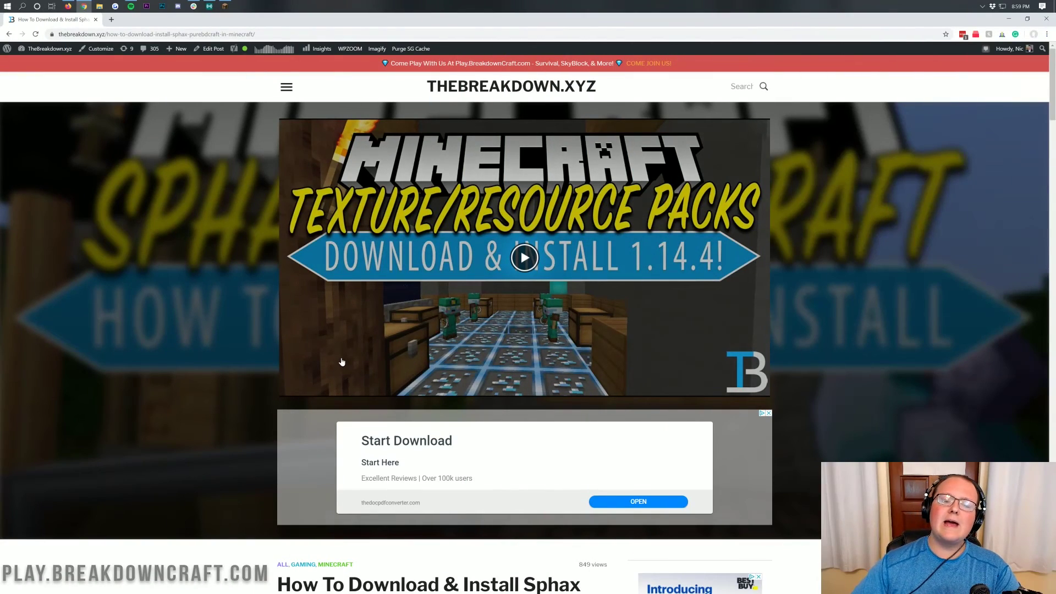
scroll(257, 124, "down", 7)
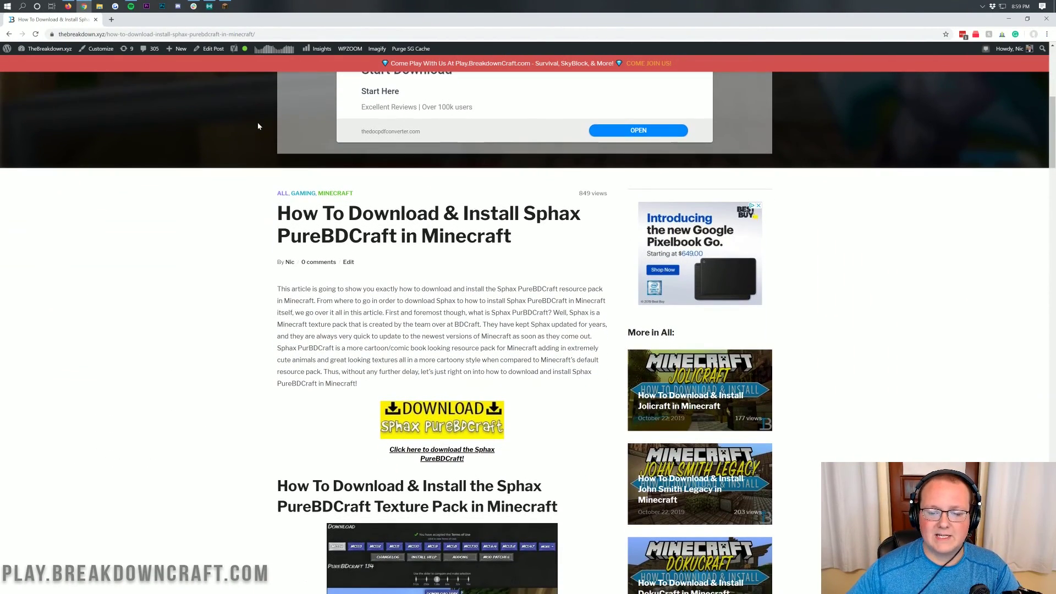
left_click_drag(523, 214, 389, 236)
left_click(392, 235)
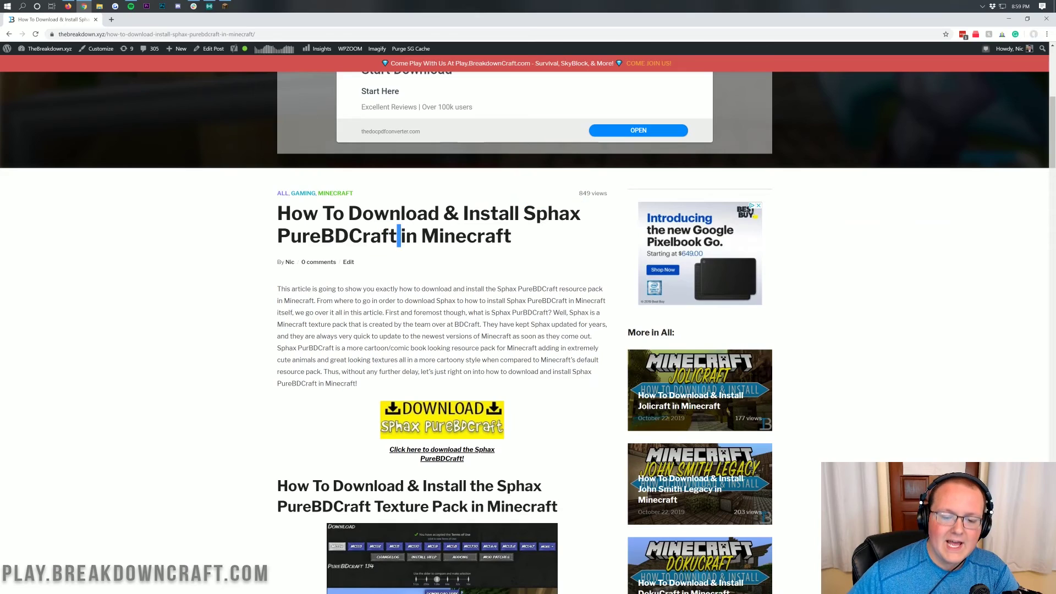
- Review the article's steps, then follow the yellow Download Sphax PureBDcraft link to bdcraft.net
scroll(418, 293, "up", 7)
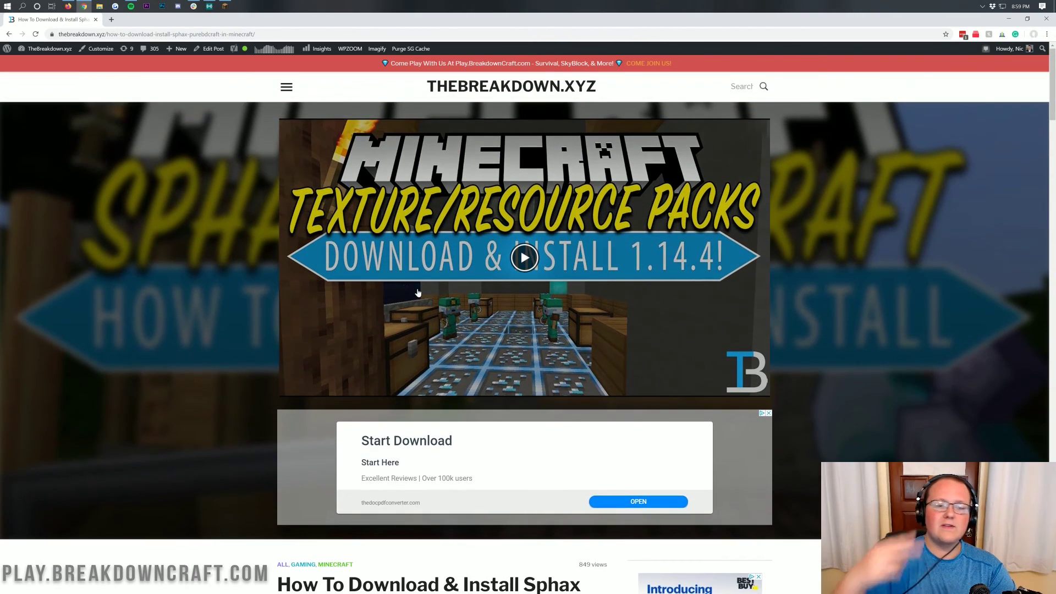
scroll(440, 299, "down", 8)
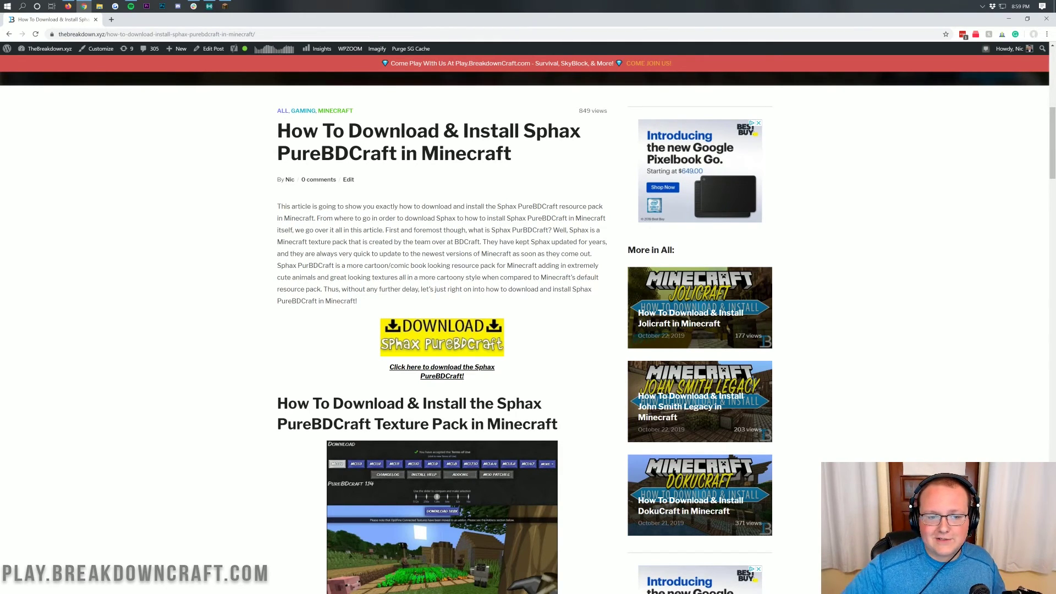
scroll(409, 164, "down", 10)
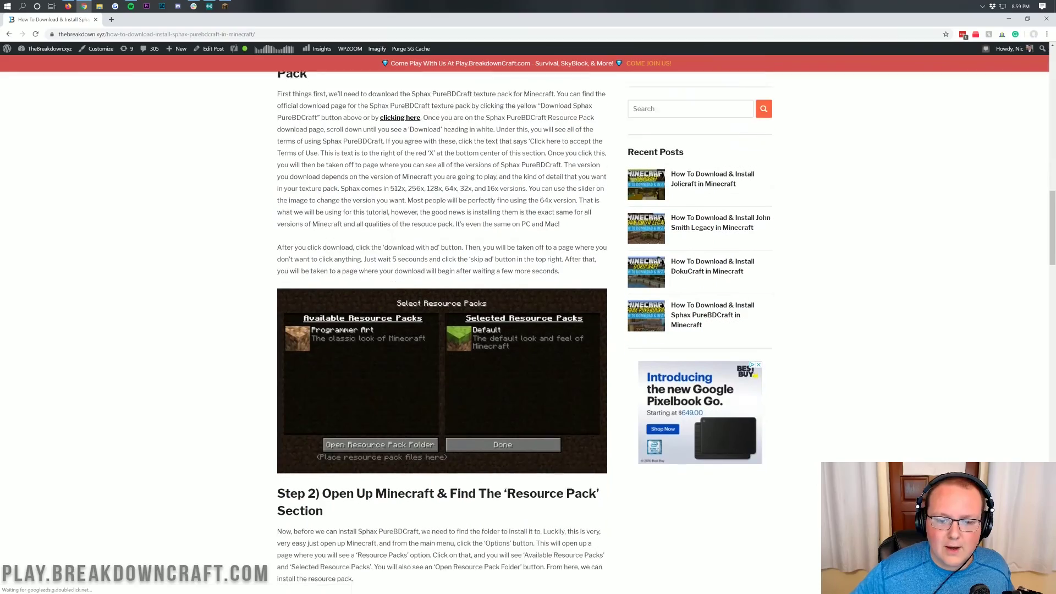
scroll(409, 166, "down", 15)
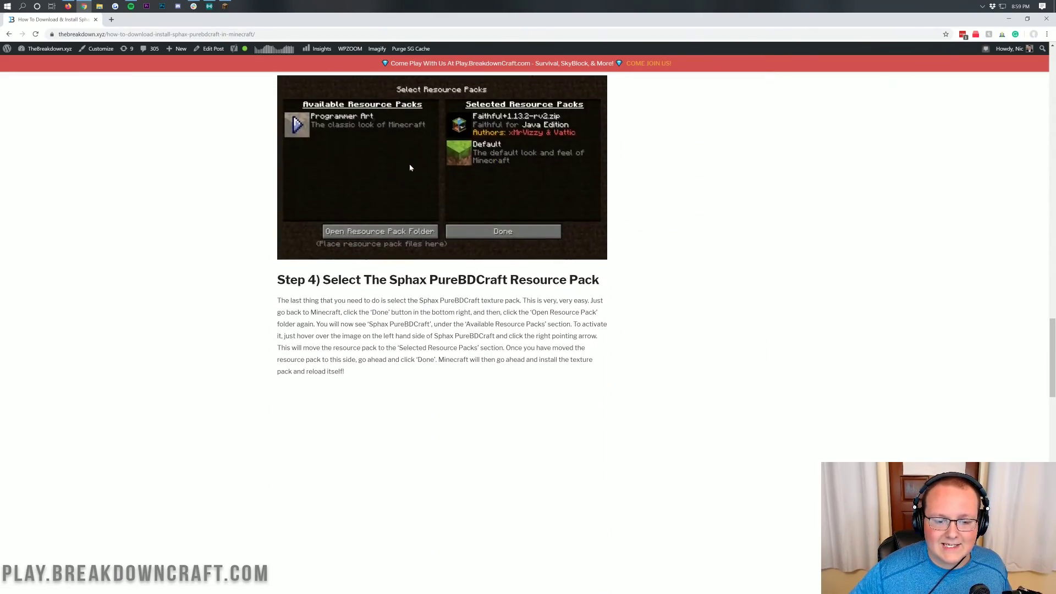
scroll(410, 167, "up", 20)
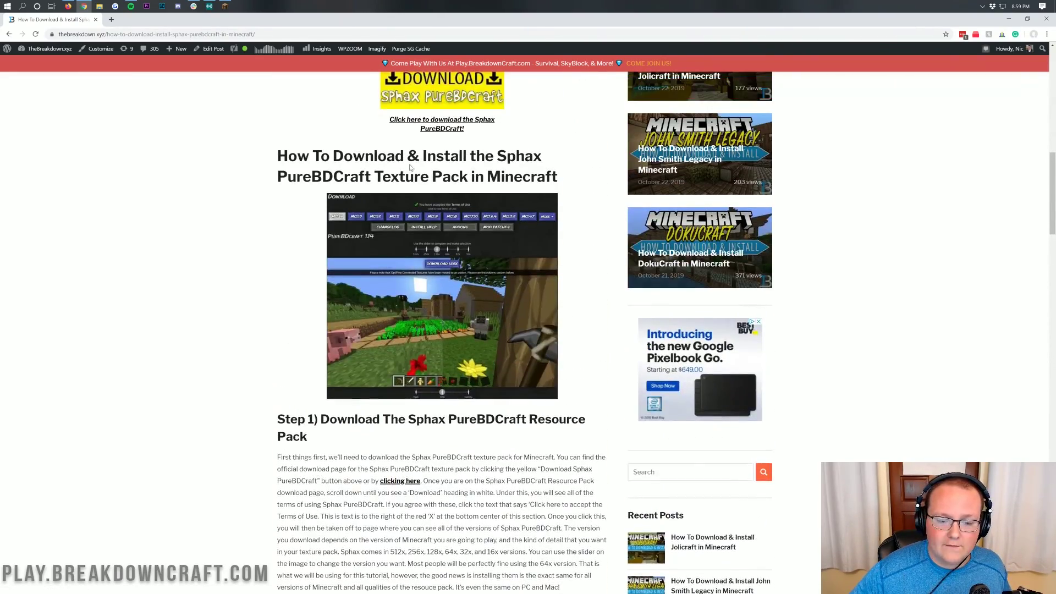
scroll(410, 167, "up", 4)
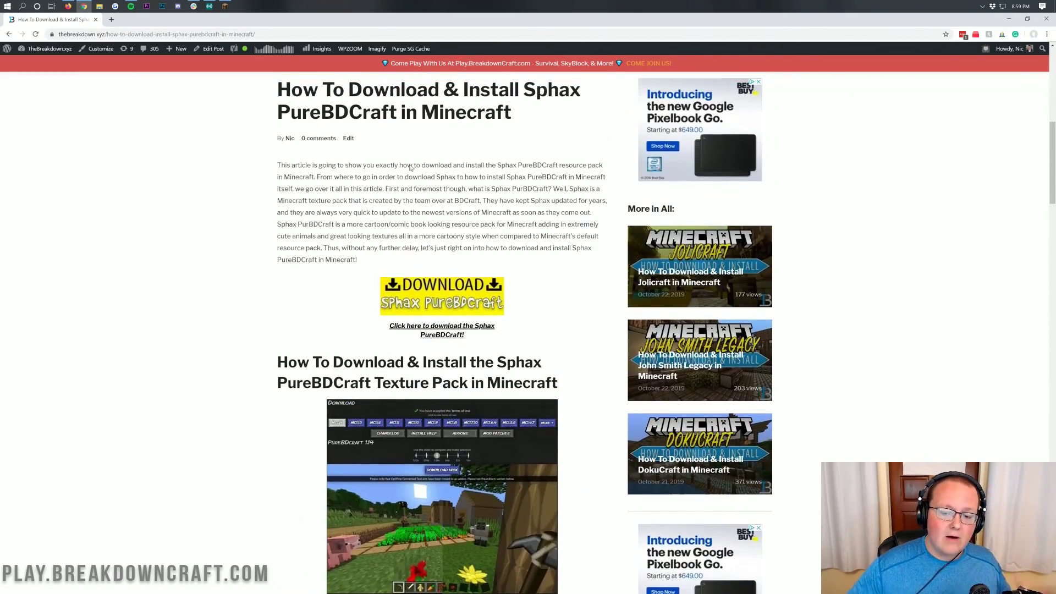
left_click(419, 306)
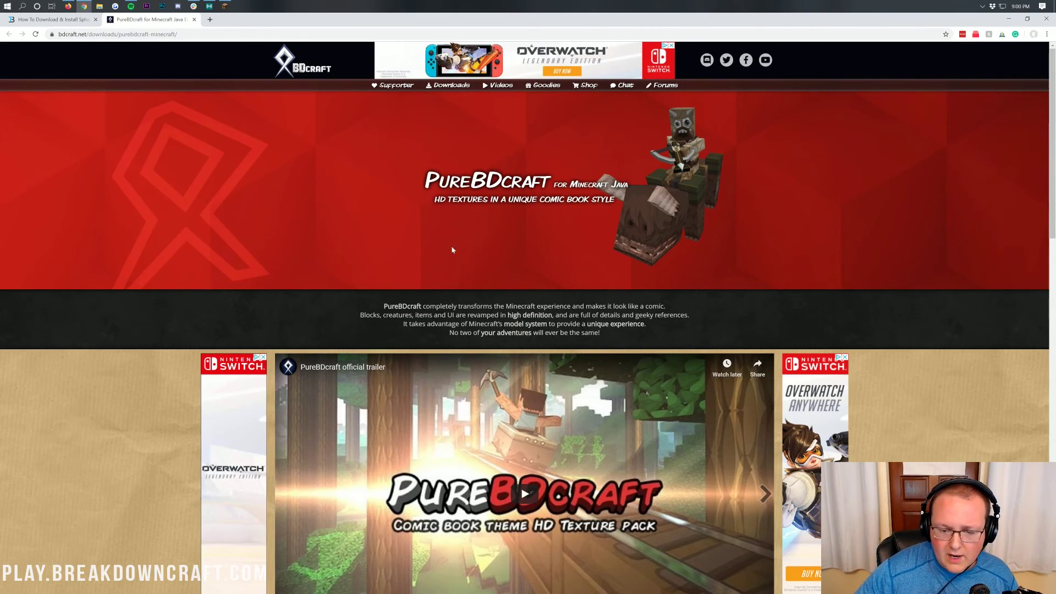
- Read the BDcraft download terms and accept the Terms of Use to reveal the downloads
scroll(452, 251, "down", 10)
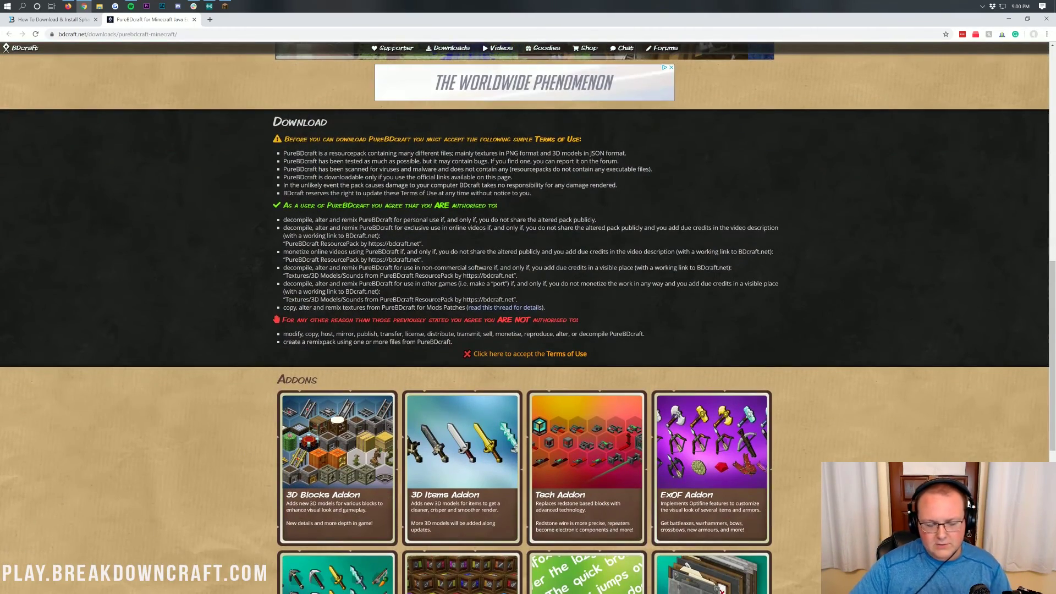
mouse_move(274, 122)
left_mouse_down()
mouse_move(533, 196)
mouse_move(587, 354)
left_mouse_up()
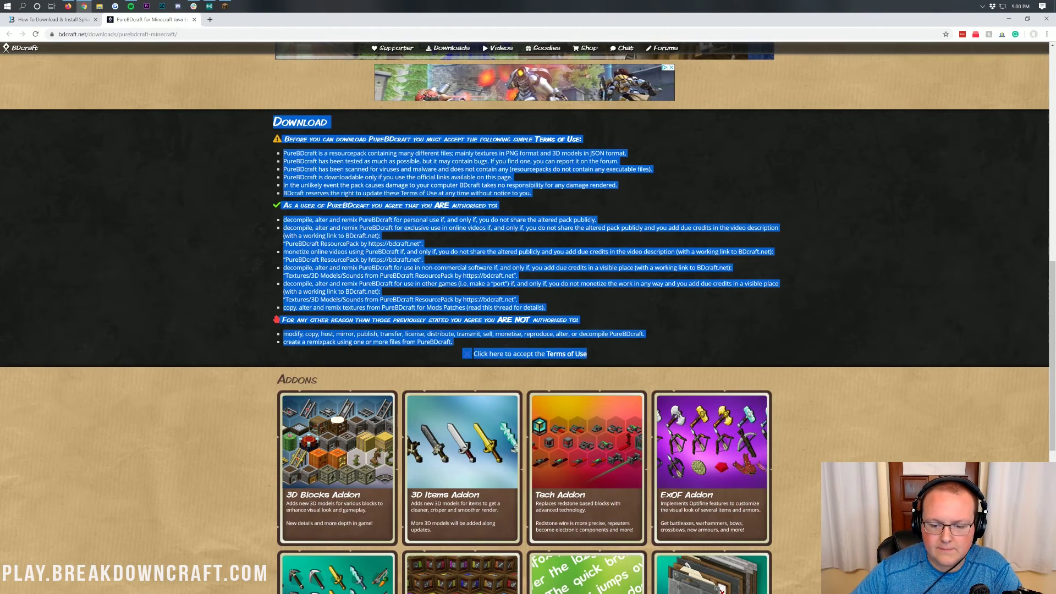
left_click(633, 354)
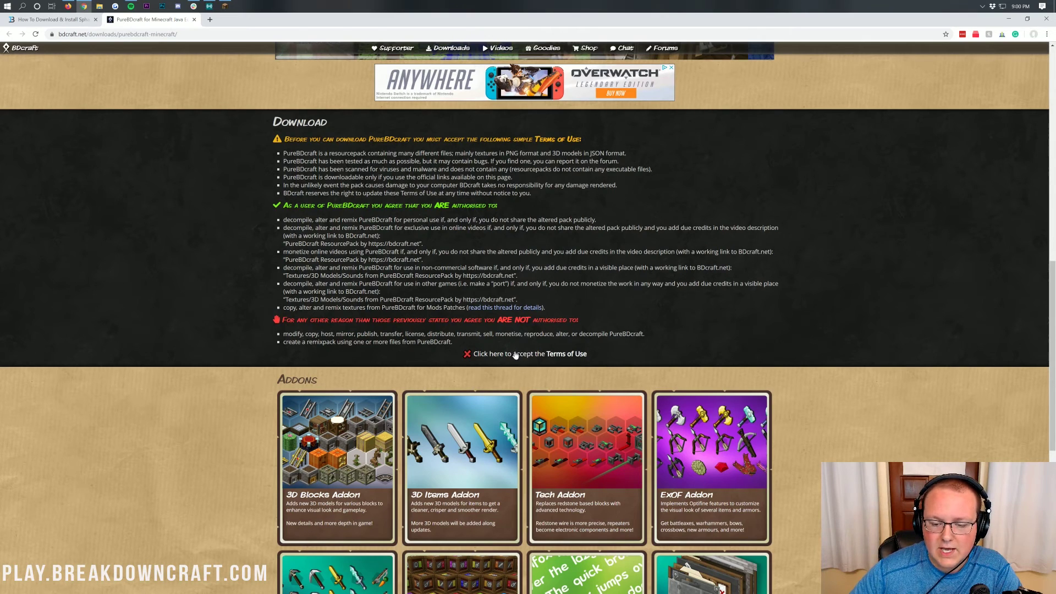
left_click(531, 356)
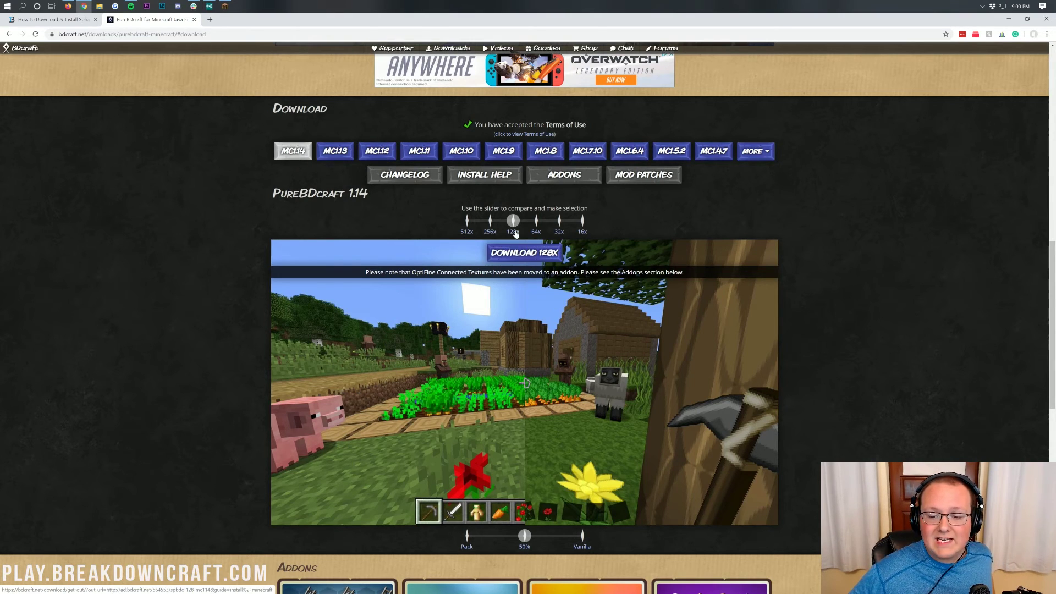
- Move the resolution slider through 16x and higher values, ending at 512x
mouse_move(512, 220)
left_mouse_down()
mouse_move(573, 226)
mouse_move(467, 222)
mouse_move(598, 231)
left_mouse_up()
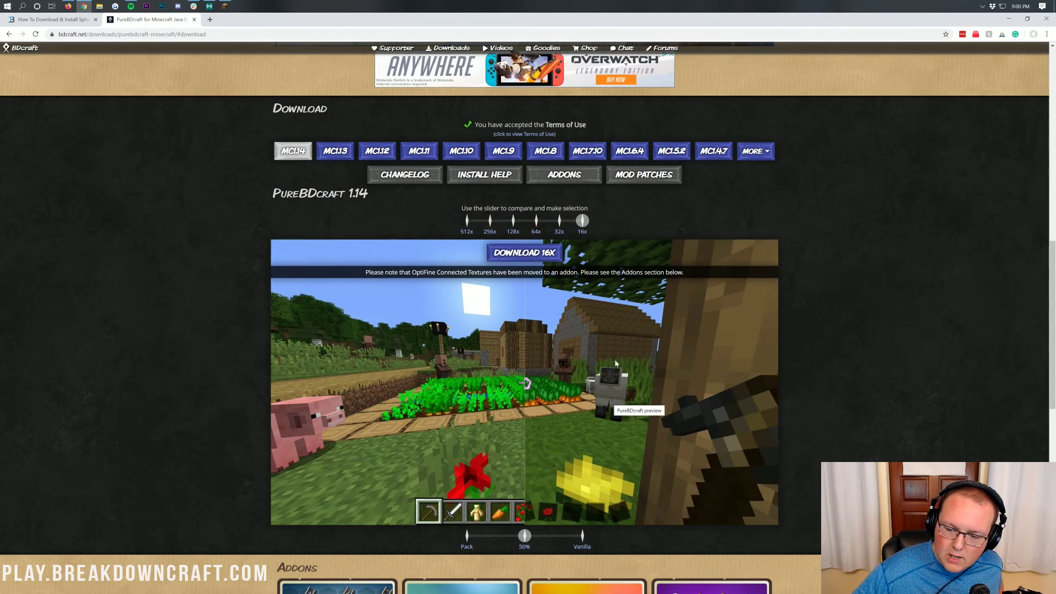
mouse_move(588, 226)
left_mouse_down()
mouse_move(466, 222)
mouse_move(583, 222)
left_mouse_up()
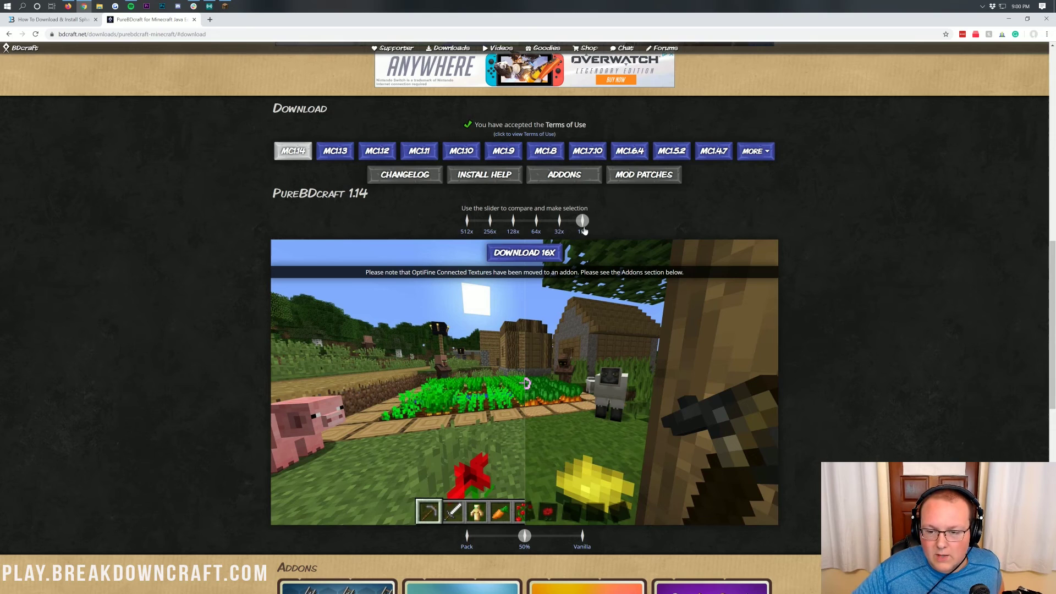
mouse_move(584, 230)
left_mouse_down()
mouse_move(428, 223)
mouse_move(350, 231)
left_mouse_up()
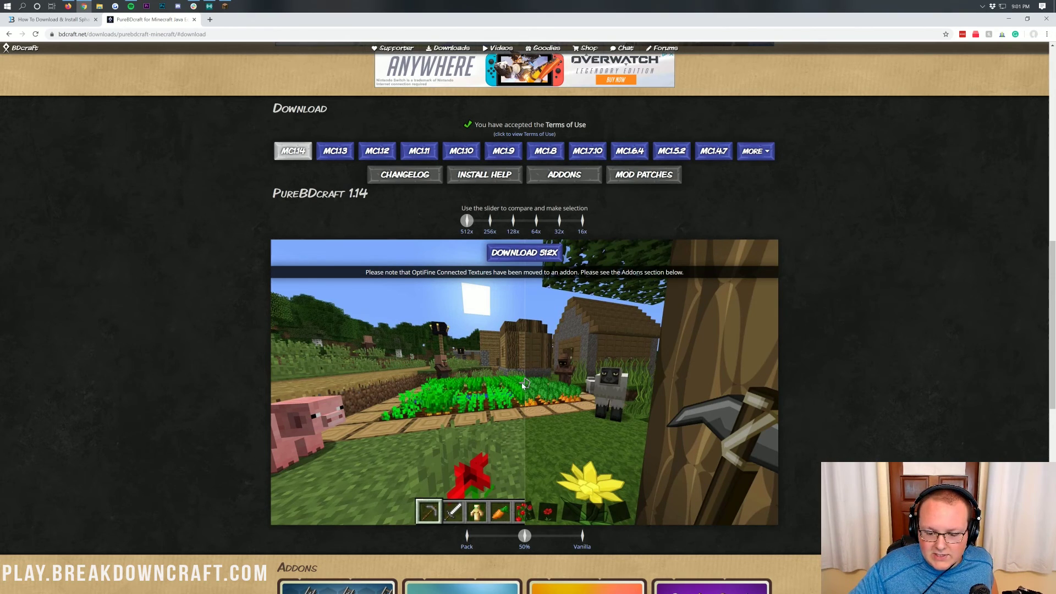
- Slide the preview comparison fully to Pack and settle the resolution on 256x
mouse_move(524, 537)
left_mouse_down()
mouse_move(449, 538)
mouse_move(582, 536)
mouse_move(365, 534)
left_mouse_up()
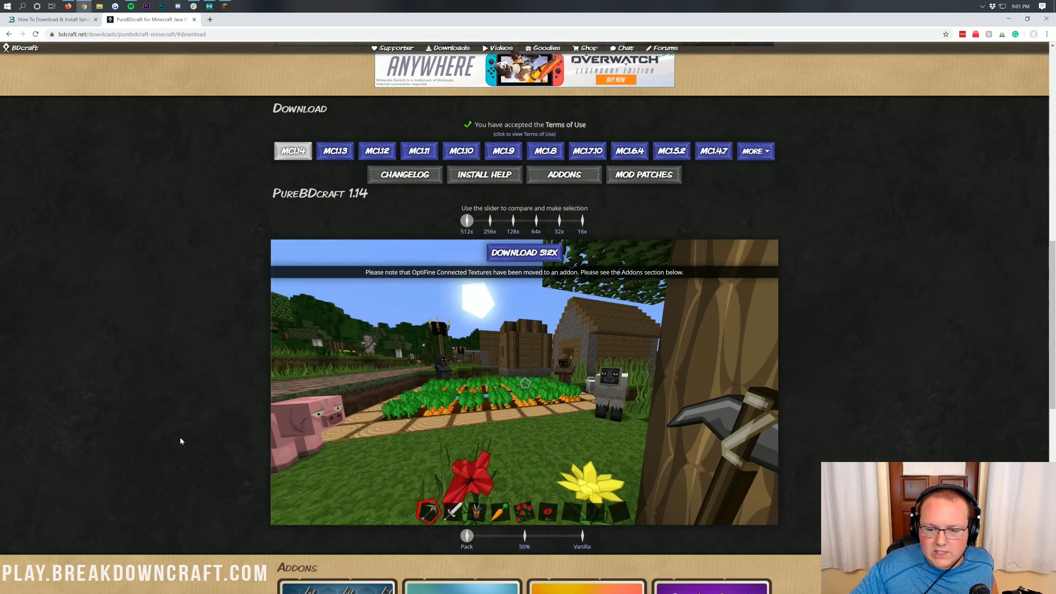
left_click_drag(466, 223, 490, 220)
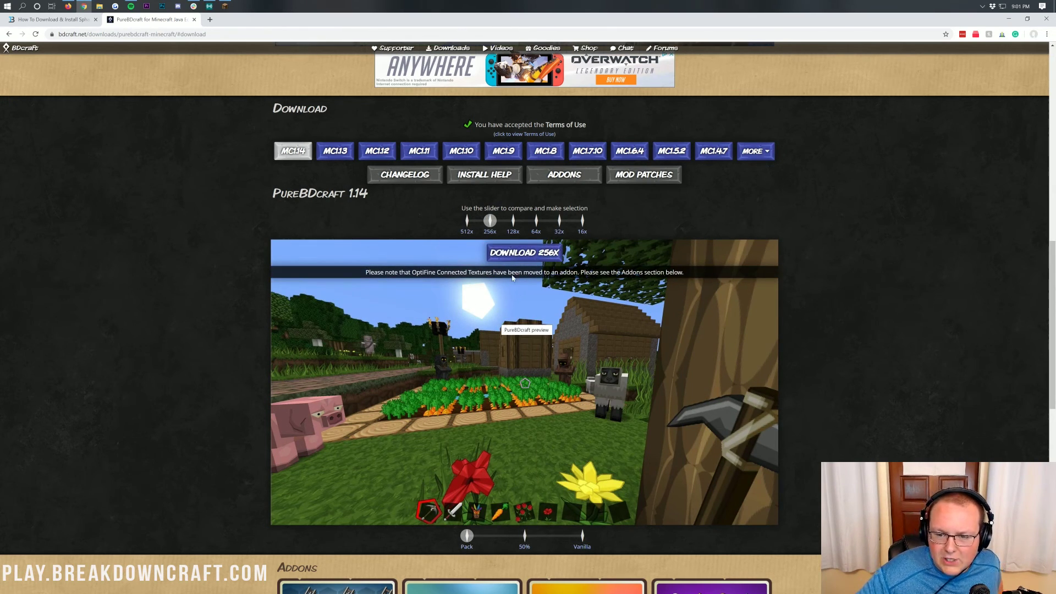
mouse_move(489, 220)
left_mouse_down()
mouse_move(512, 221)
mouse_move(492, 233)
left_mouse_up()
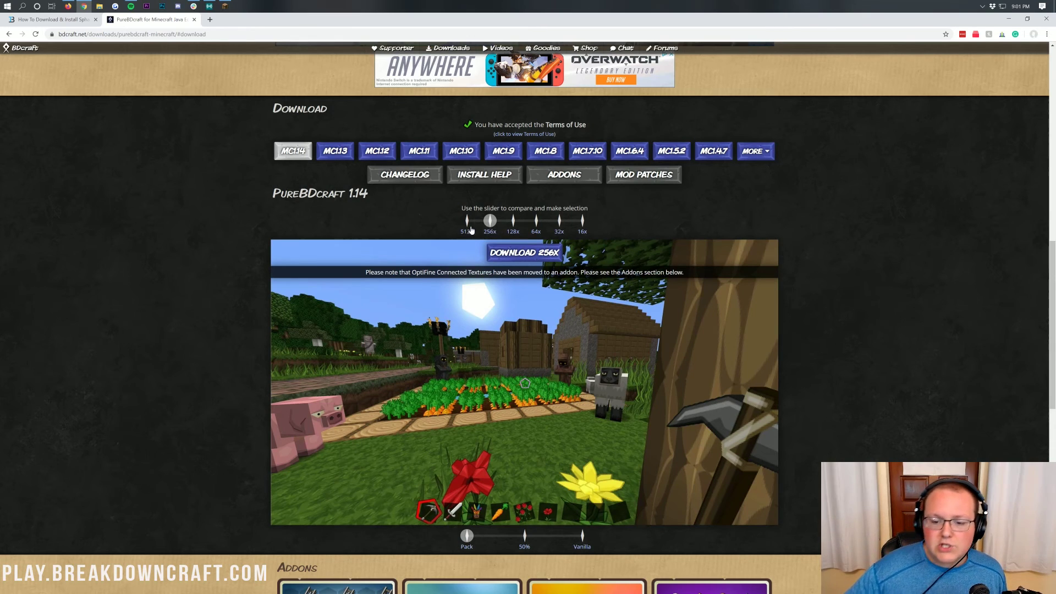
mouse_move(488, 220)
left_mouse_down()
mouse_move(466, 221)
mouse_move(492, 219)
left_mouse_up()
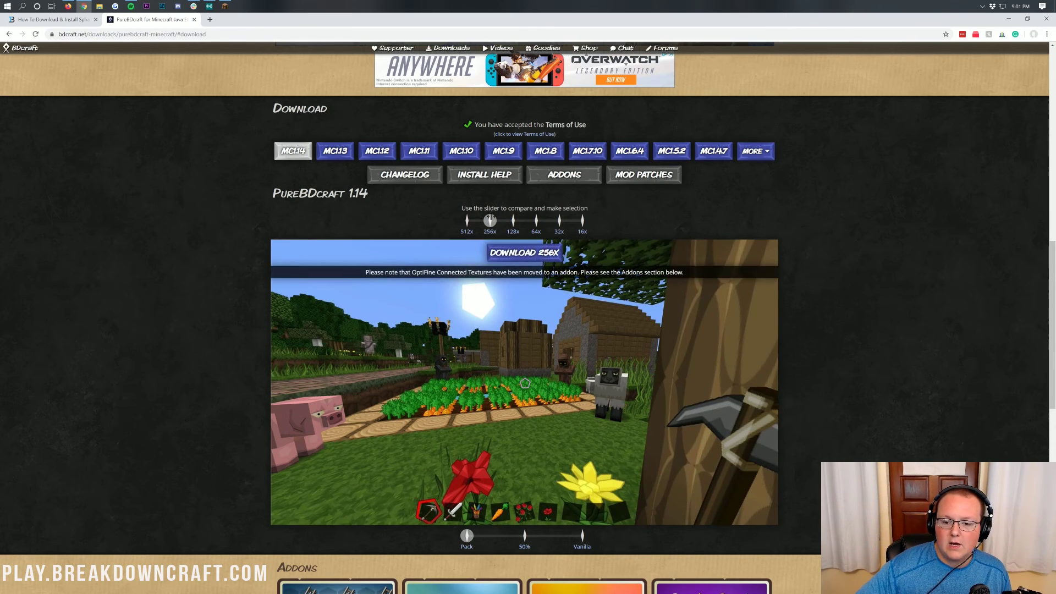
- Download the 256x pack via Download With Ad, denying notifications and skipping the ad
left_click(521, 253)
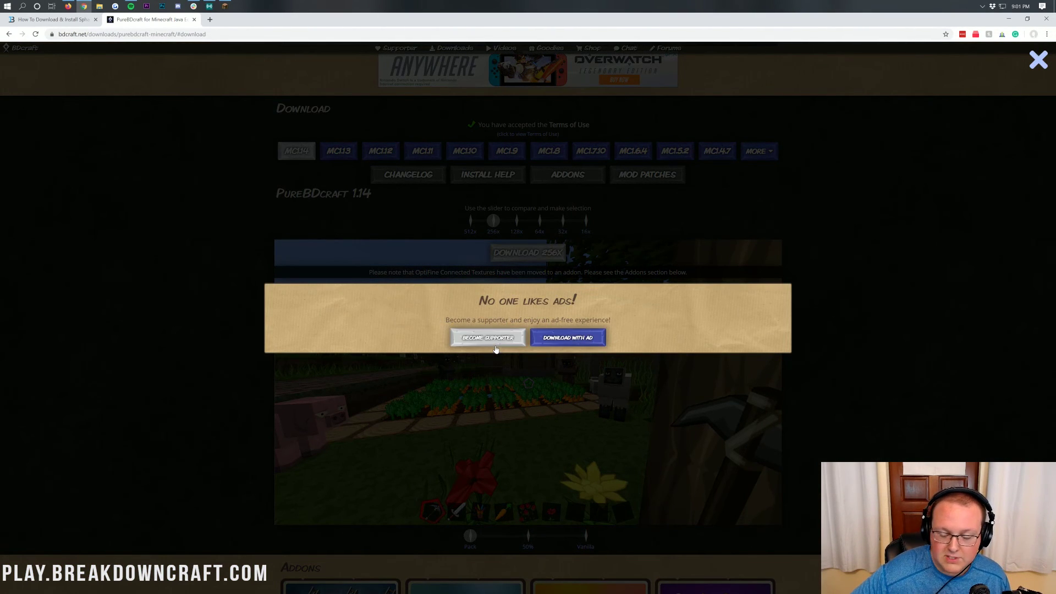
left_click(575, 344)
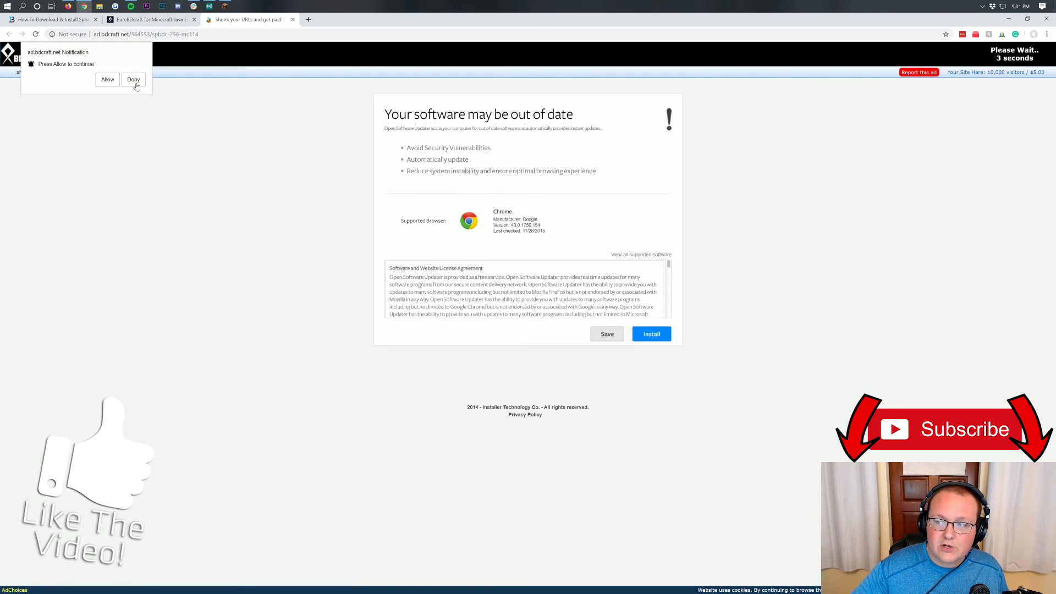
left_click(136, 83)
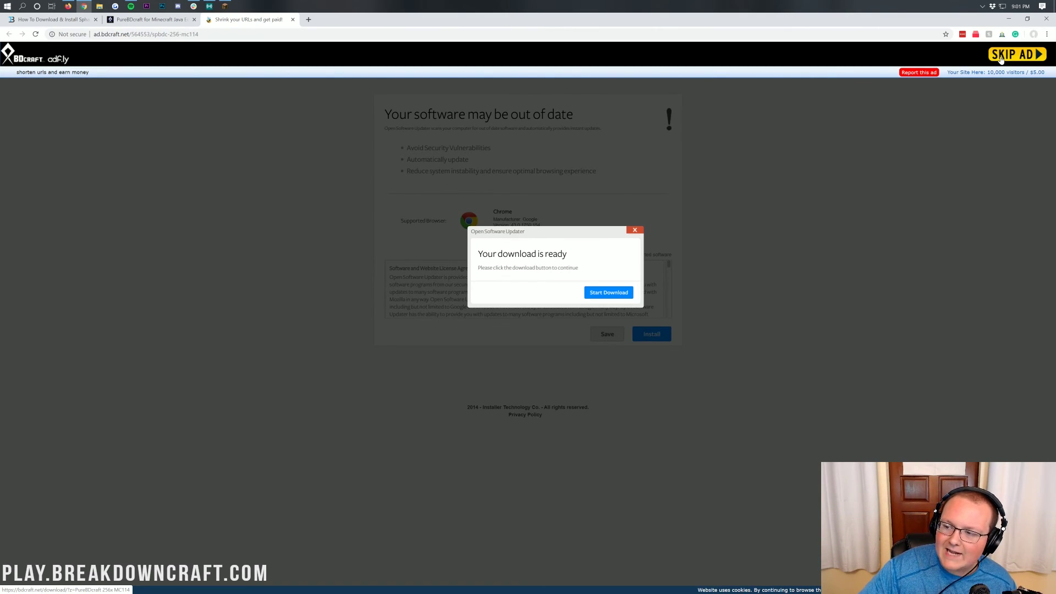
left_click(1000, 57)
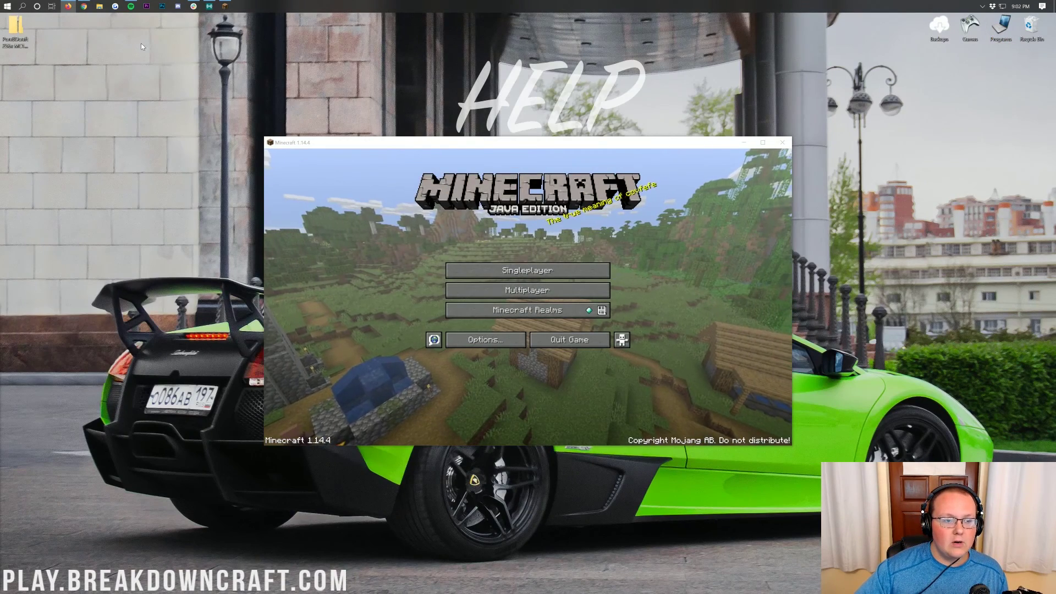
- Place the pack zip beside the game window, view the server list, then return to the menu
left_click_drag(11, 39, 442, 81)
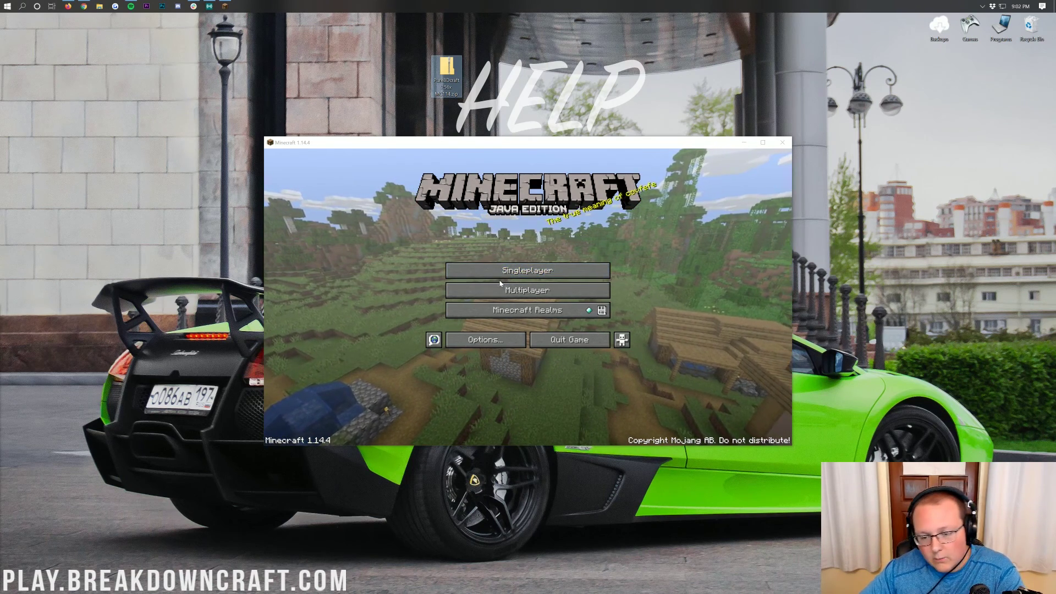
left_click(517, 286)
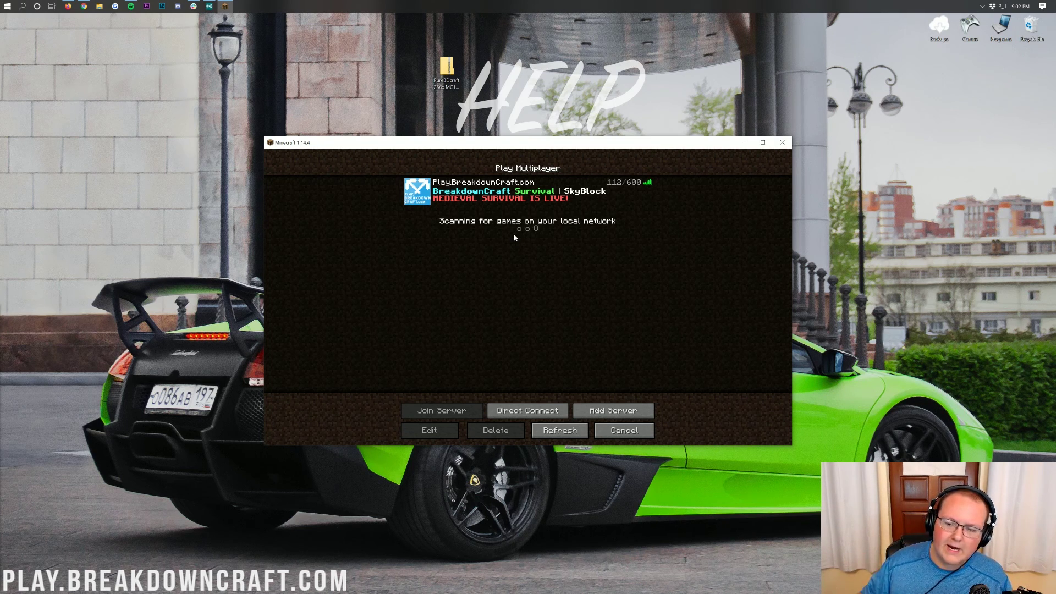
mouse_move(501, 190)
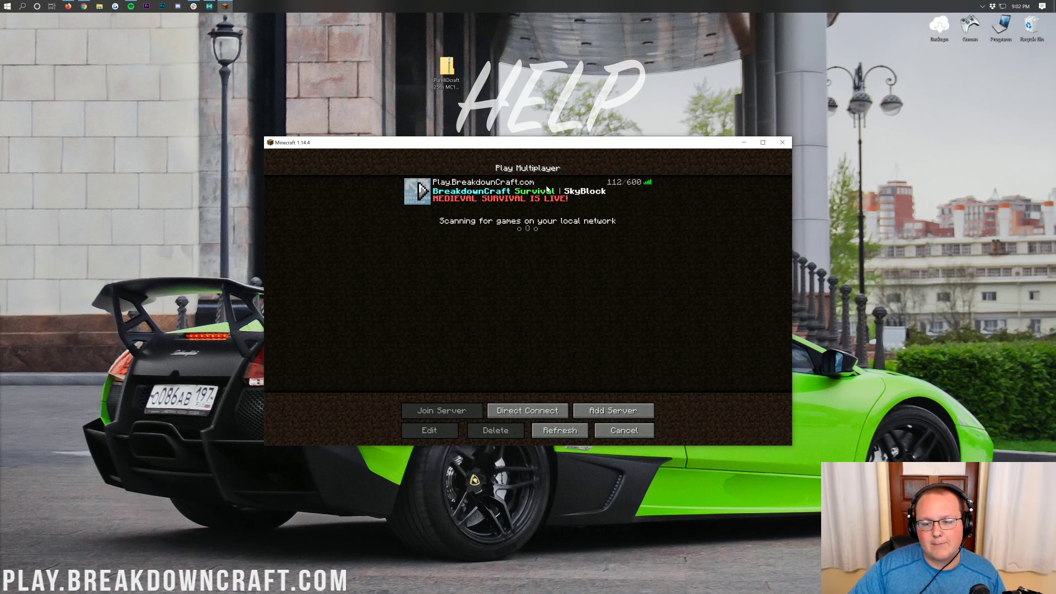
left_click(626, 430)
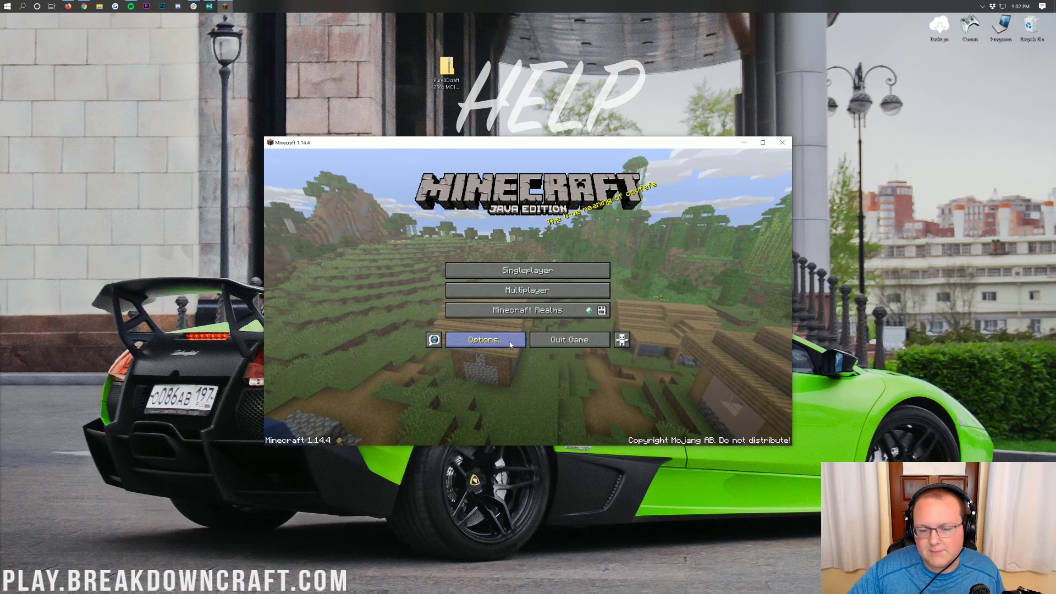
- Go to Options > Resource Packs and open the resourcepacks folder in File Explorer
left_click(510, 345)
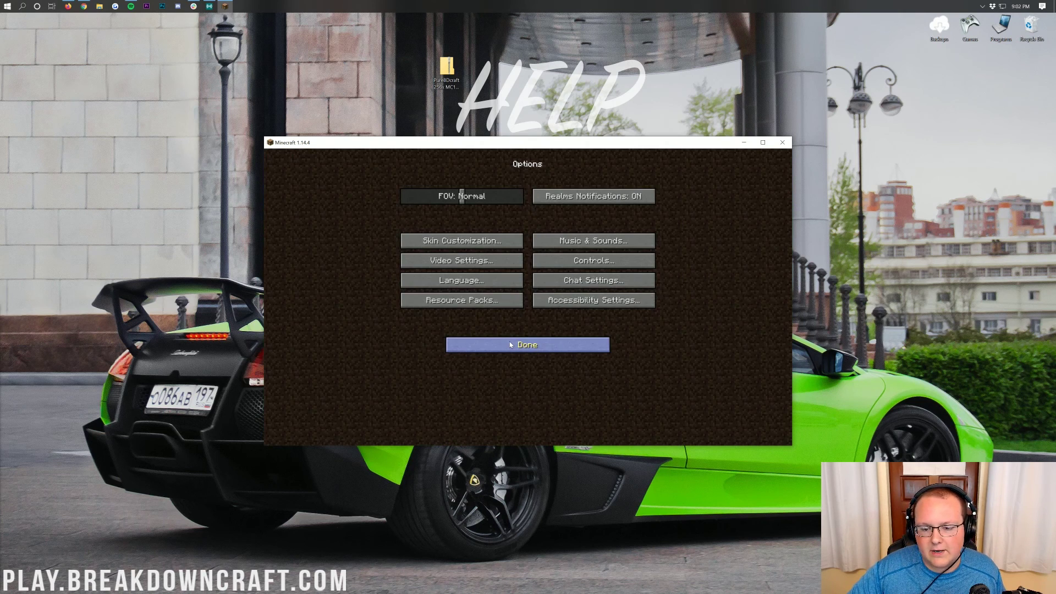
left_click(445, 305)
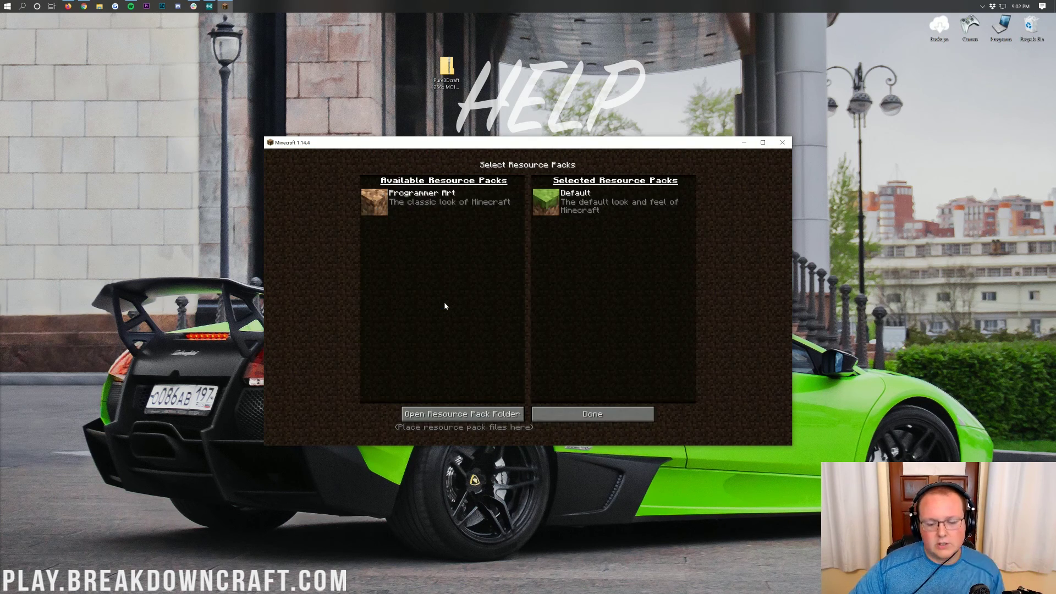
left_click(451, 413)
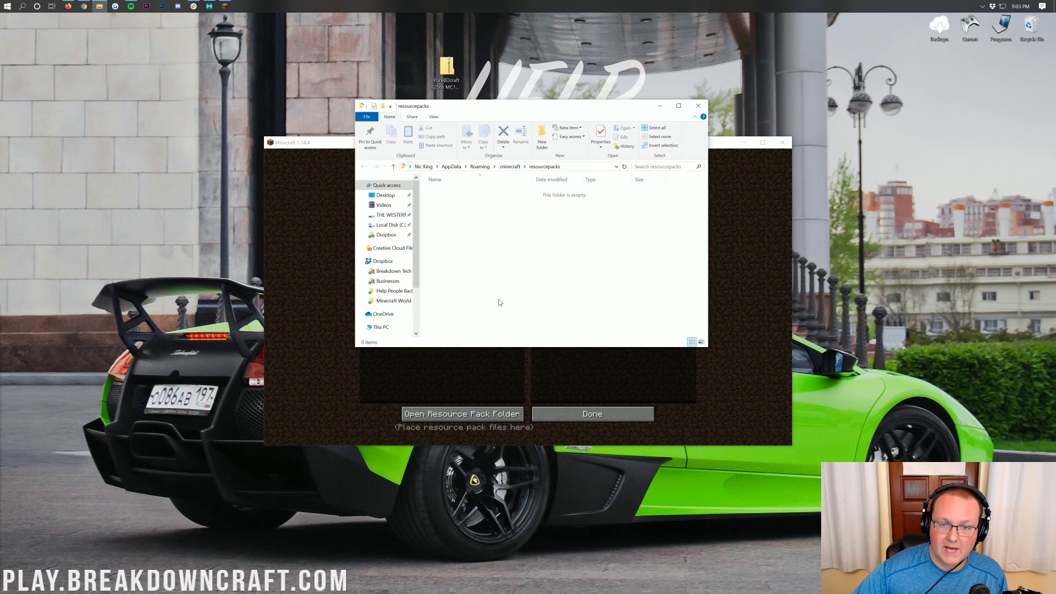
- Drag PureBDcraft 256x MC114.zip from the desktop into the resourcepacks folder
left_click_drag(447, 67, 445, 240)
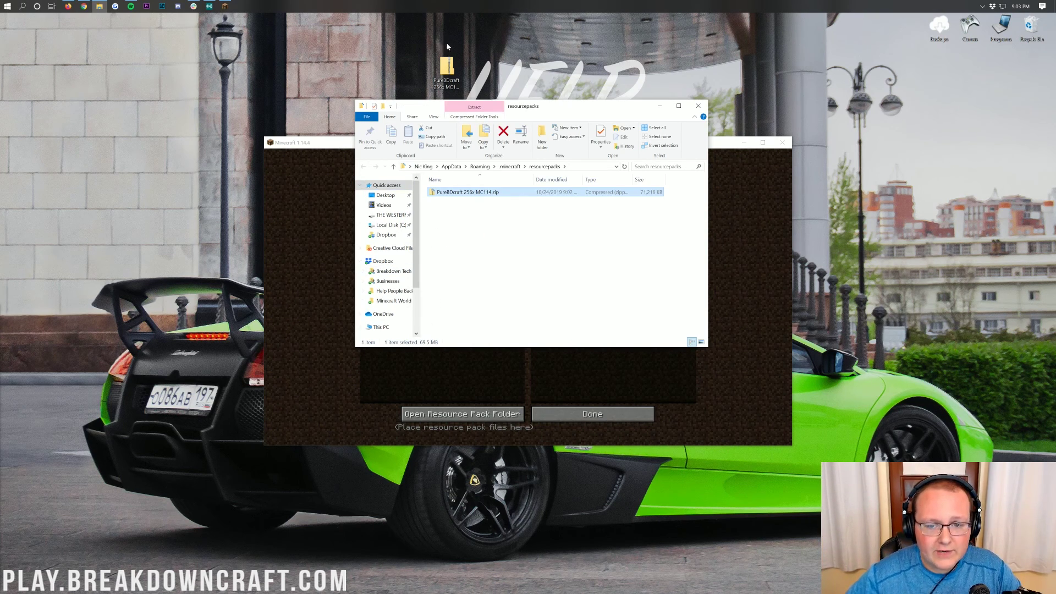
mouse_move(446, 67)
left_mouse_down()
mouse_move(263, 62)
mouse_move(292, 63)
left_mouse_up()
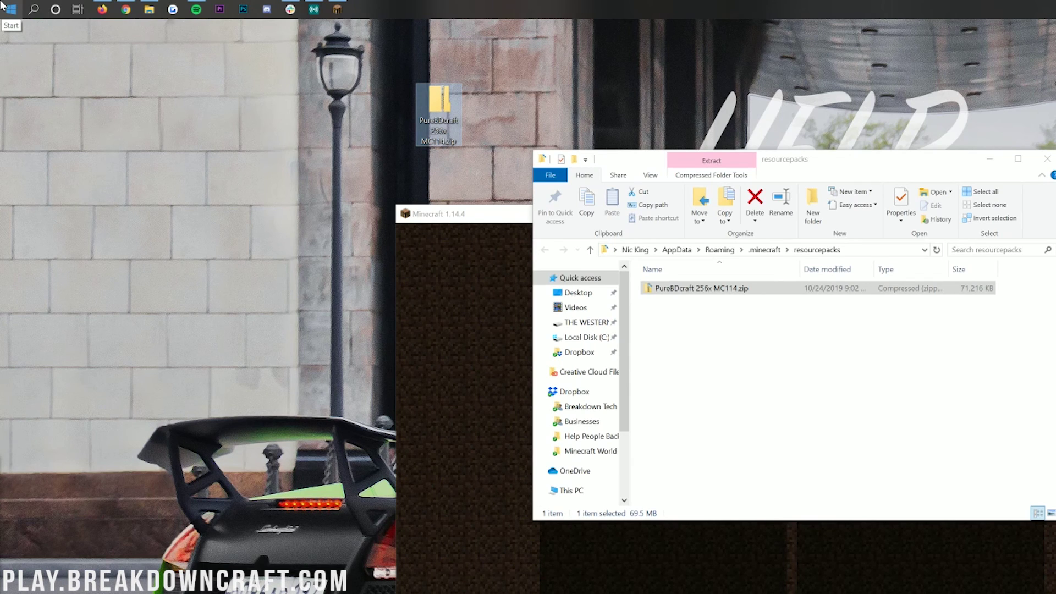
- Search for and check the Downloads folder, then close it and the resourcepacks window
left_click(9, 9)
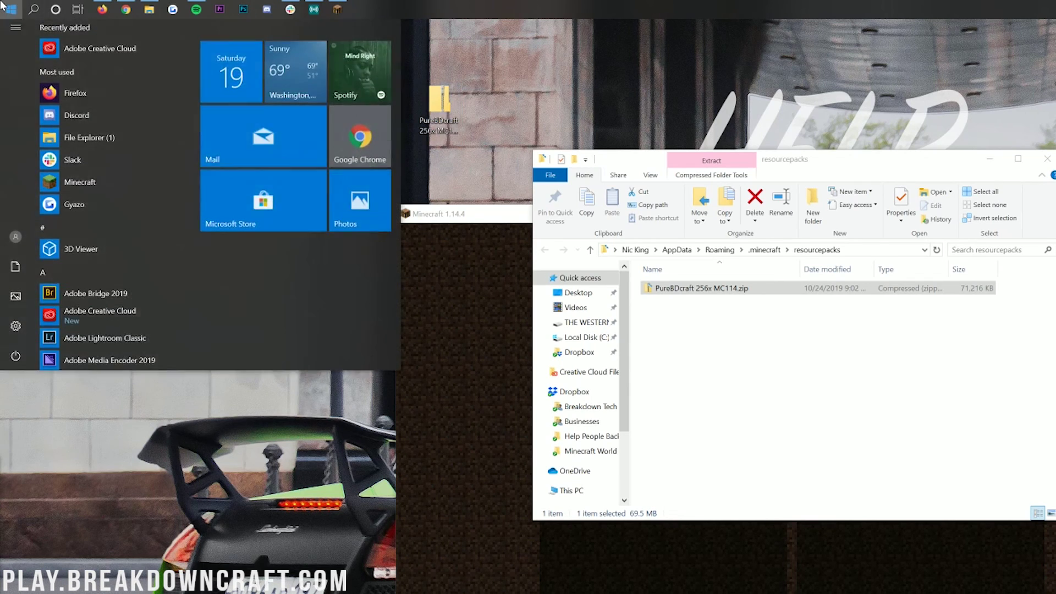
left_click(10, 10)
left_click(3, 5)
type("downloads")
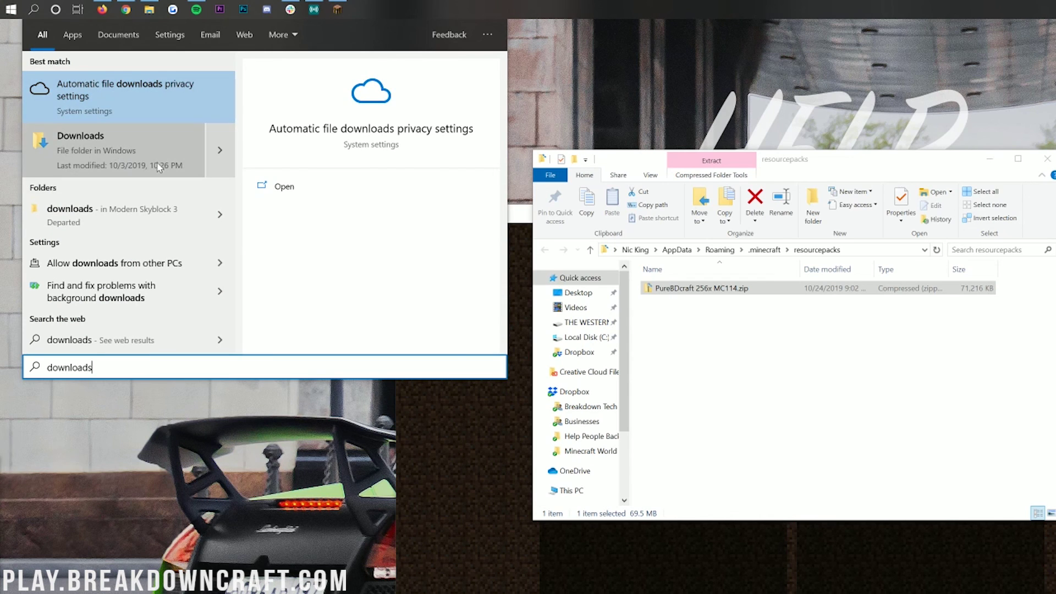
left_click(84, 148)
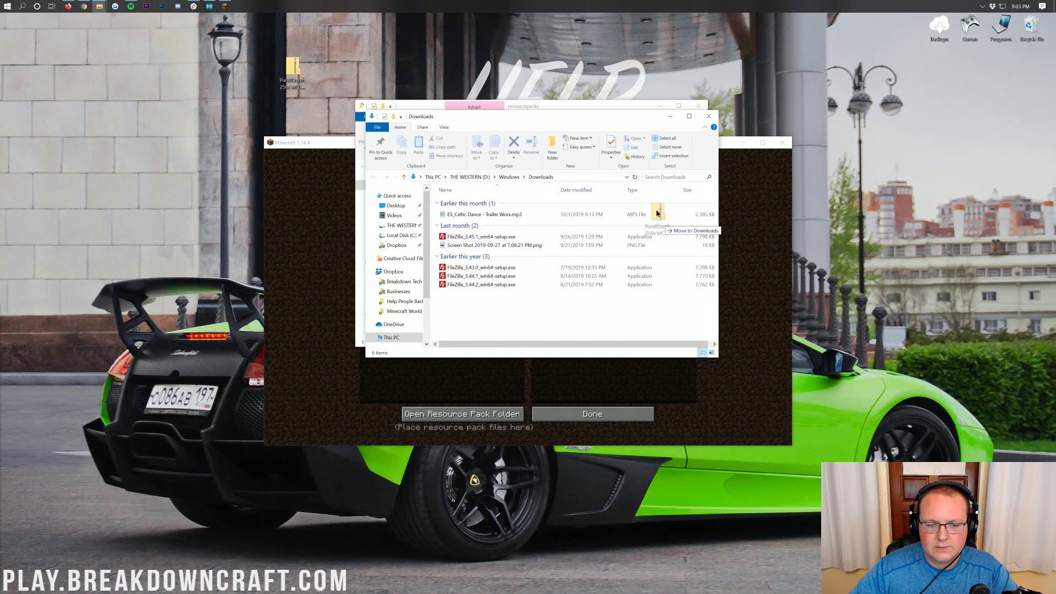
left_click(708, 116)
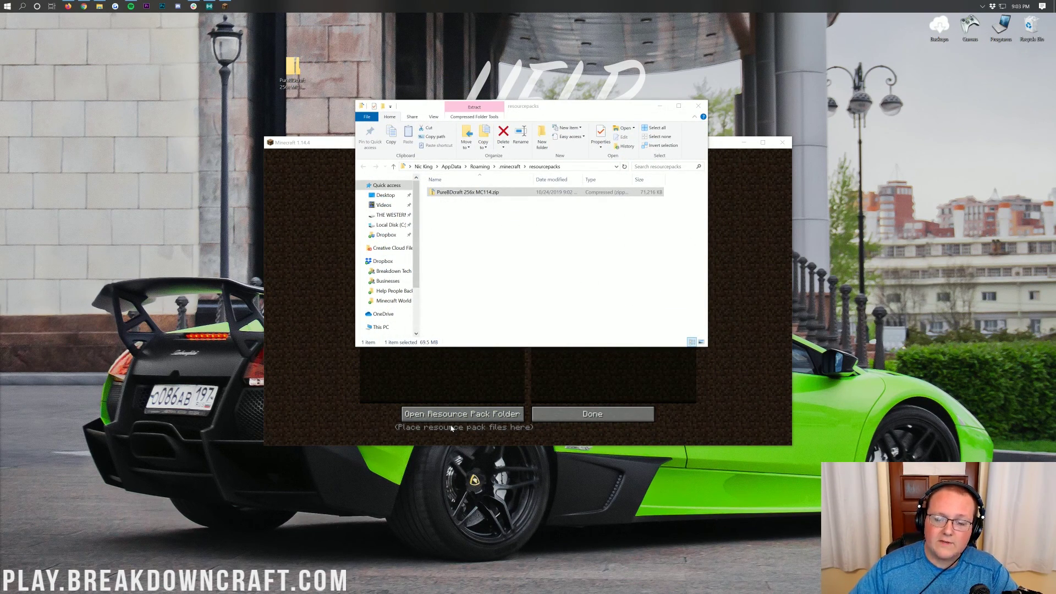
mouse_move(291, 69)
left_mouse_down()
mouse_move(632, 230)
mouse_move(437, 231)
mouse_move(295, 73)
left_mouse_up()
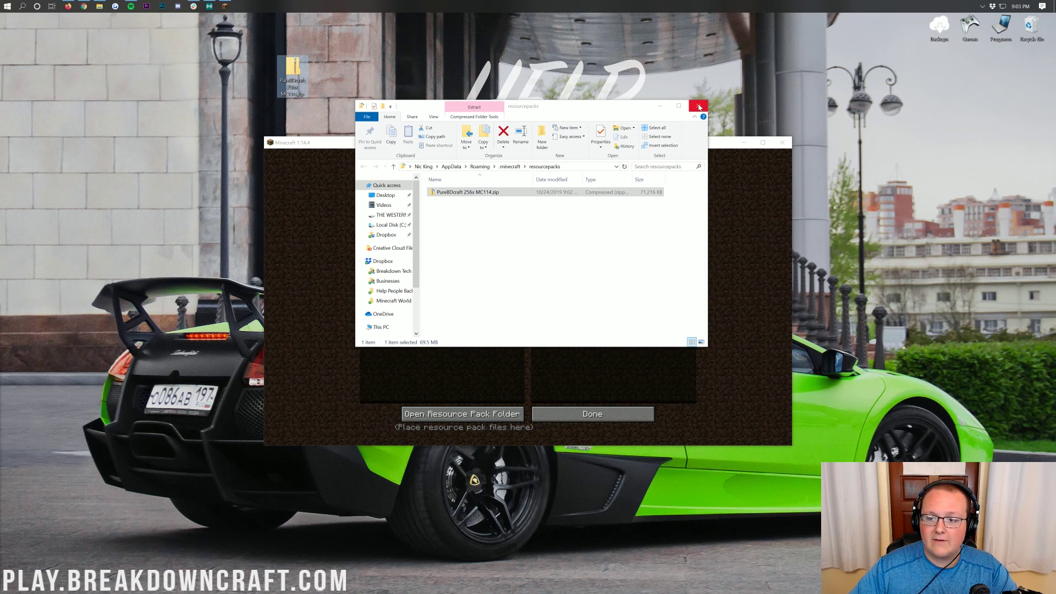
left_click(697, 105)
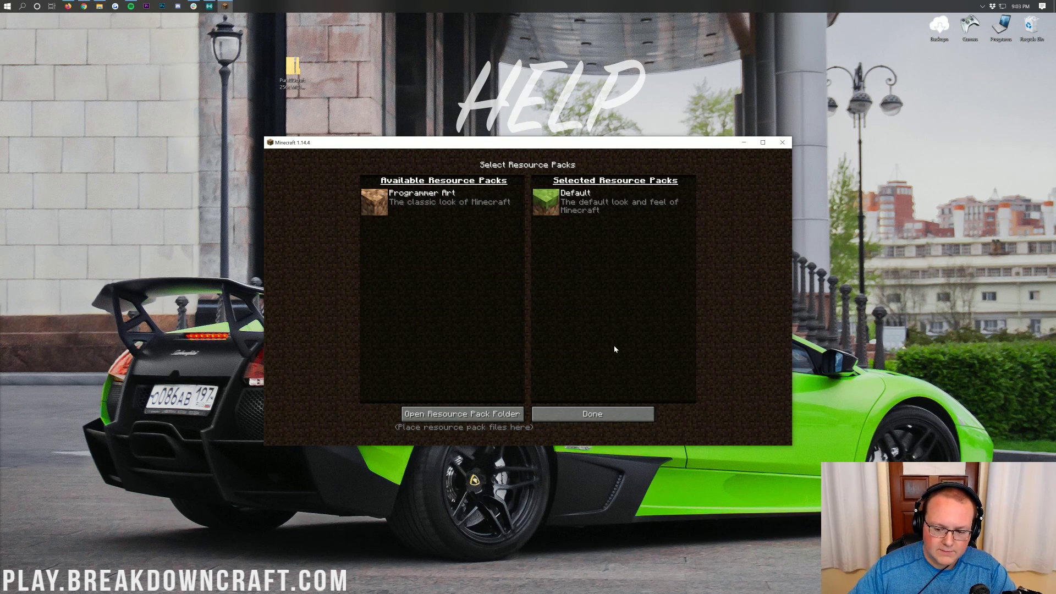
- Refresh the pack list, move PureBDcraft 256x MC114.zip into Selected above Default, and apply with Done
left_click(610, 413)
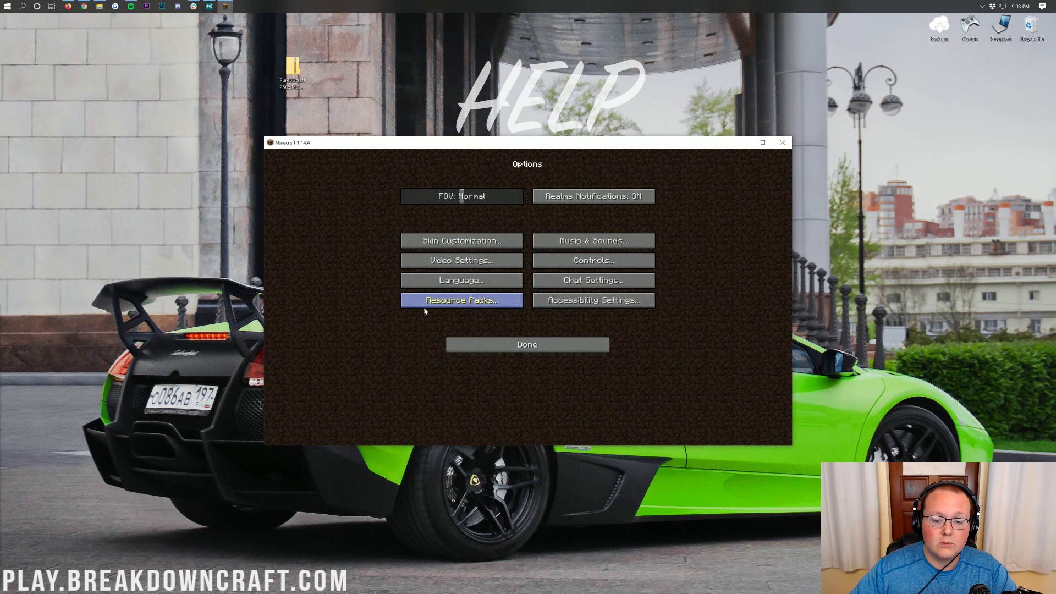
left_click(519, 306)
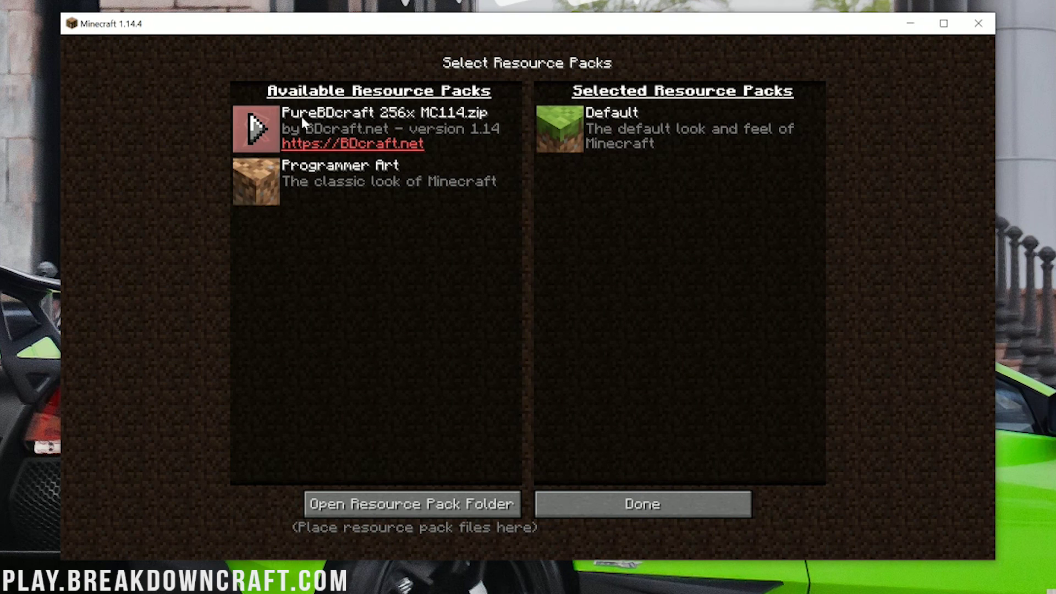
left_click(258, 126)
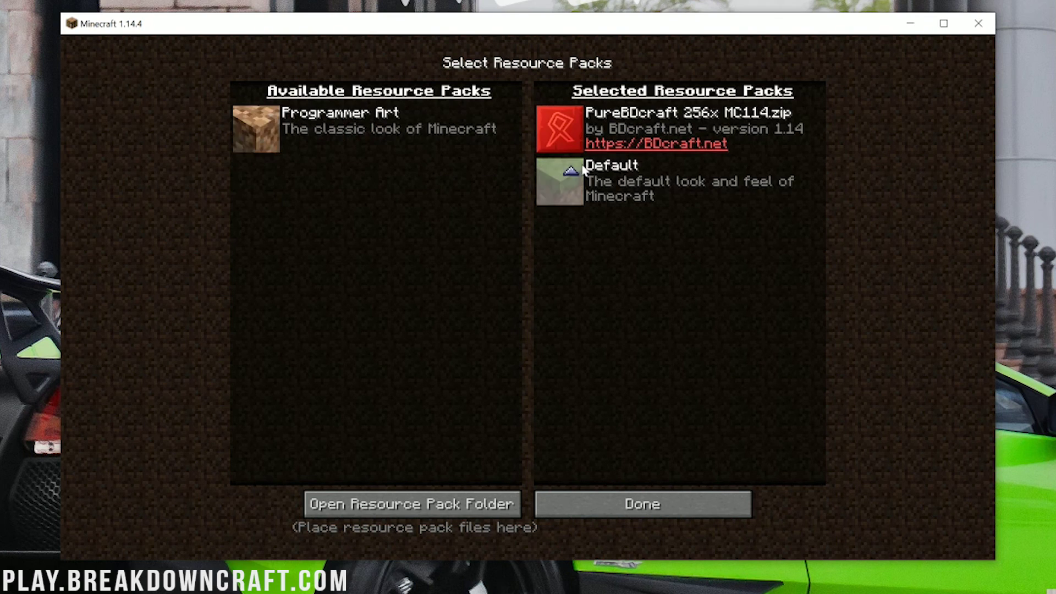
left_click(553, 130)
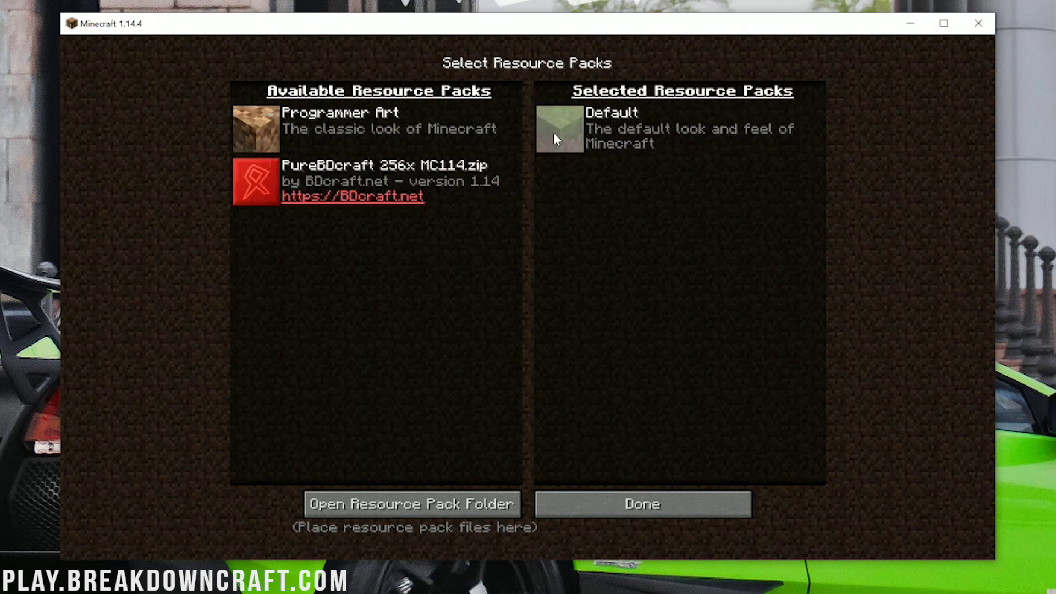
left_click(259, 185)
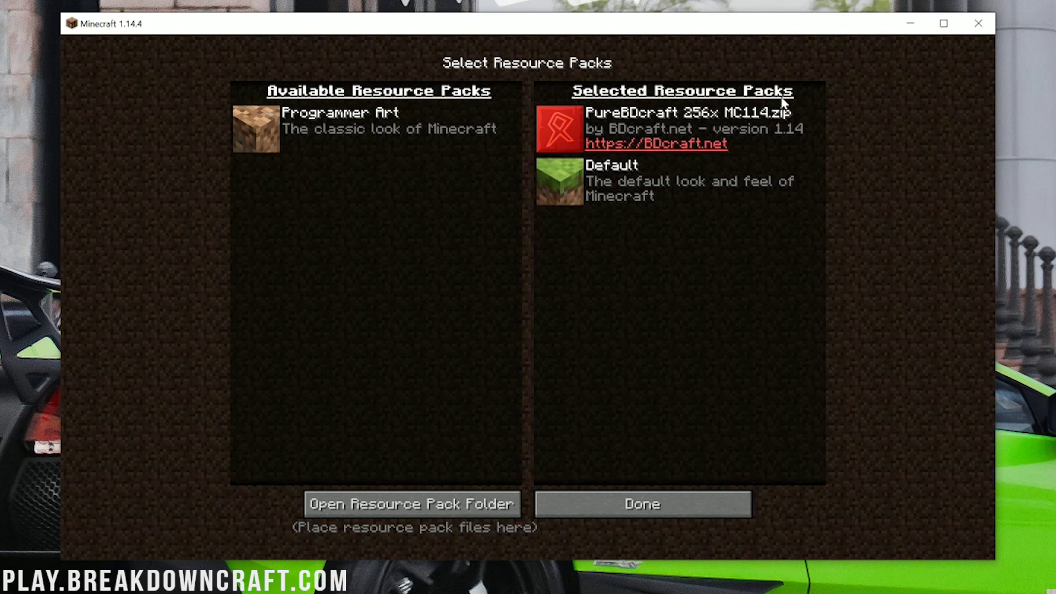
left_click(659, 497)
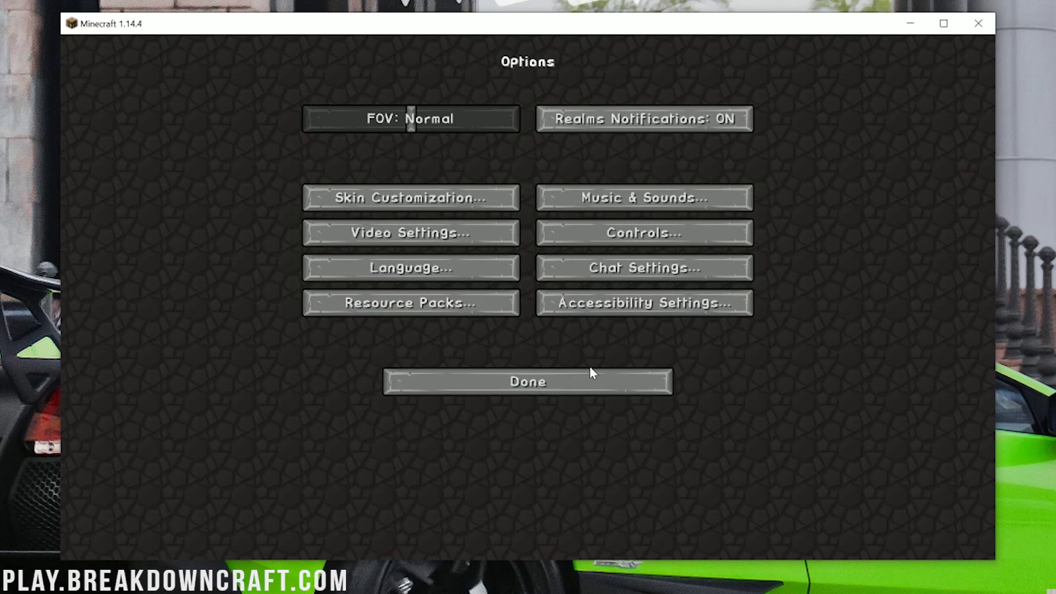
- Return to the title screen and connect to the BreakdownCraft server from the multiplayer list
left_click(522, 392)
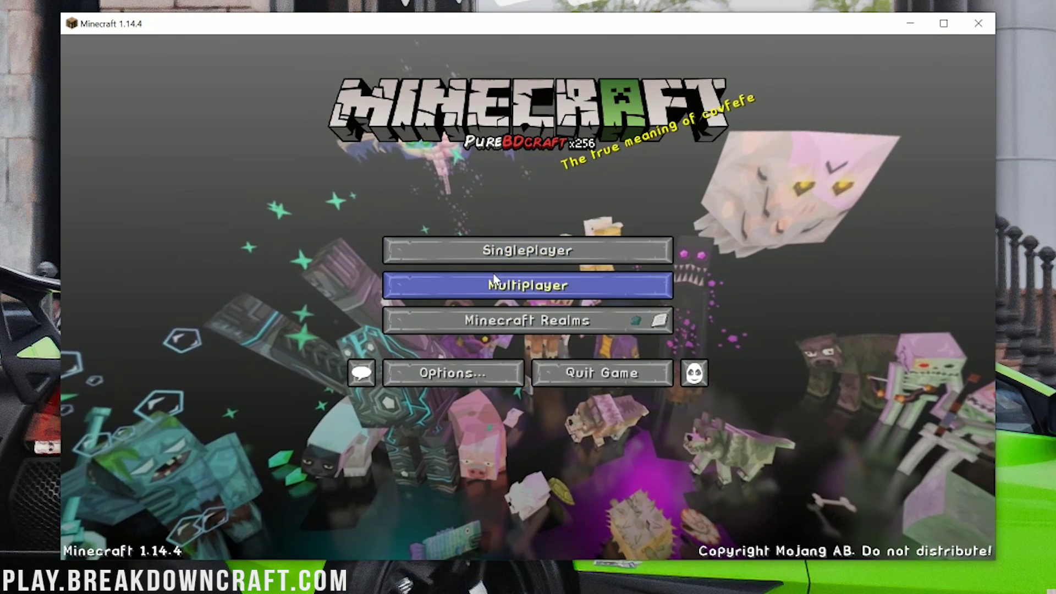
left_click(526, 282)
double_click(495, 110)
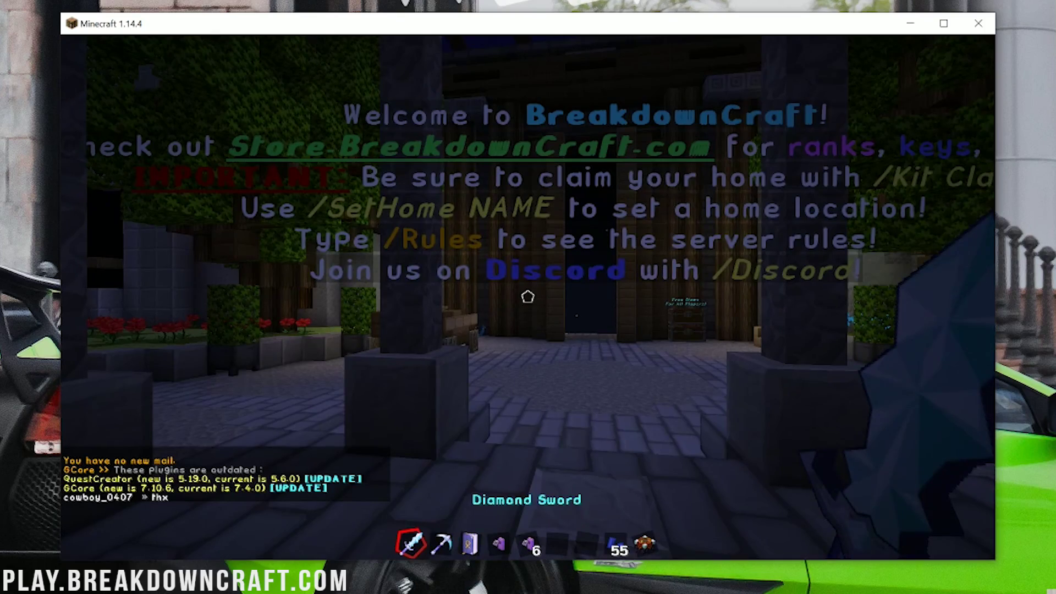
- Walk through the torch-lit spawn garden into the pillared Survival Guide hall
mouse_move(528, 296)
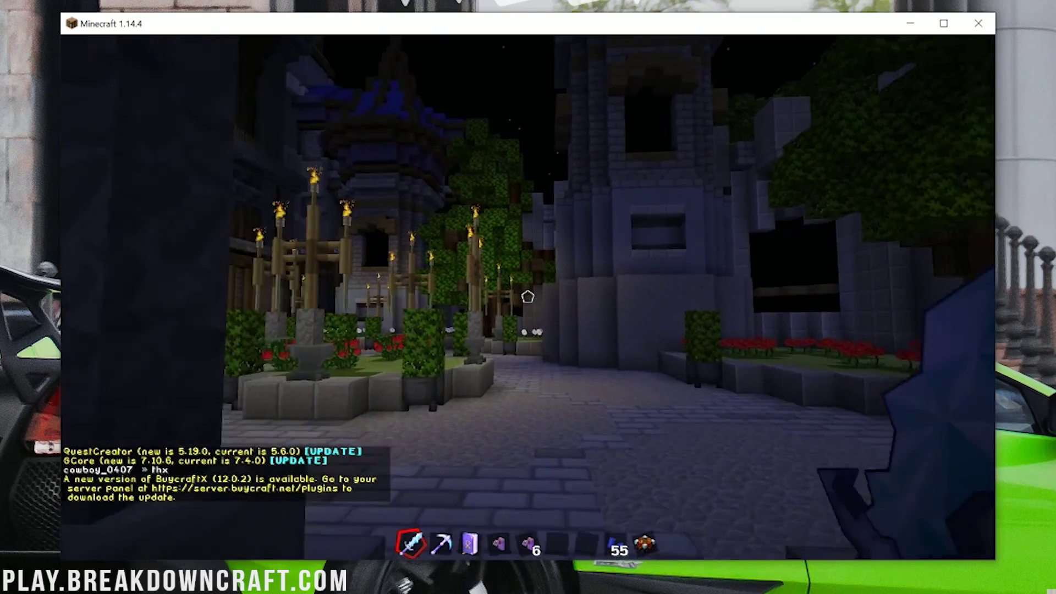
key("w")
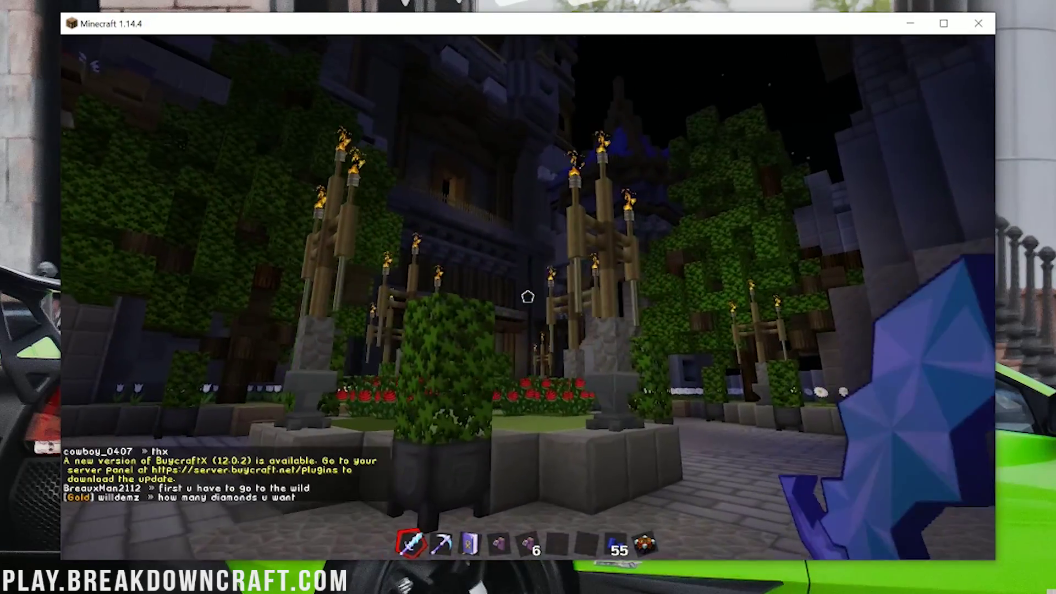
key("w")
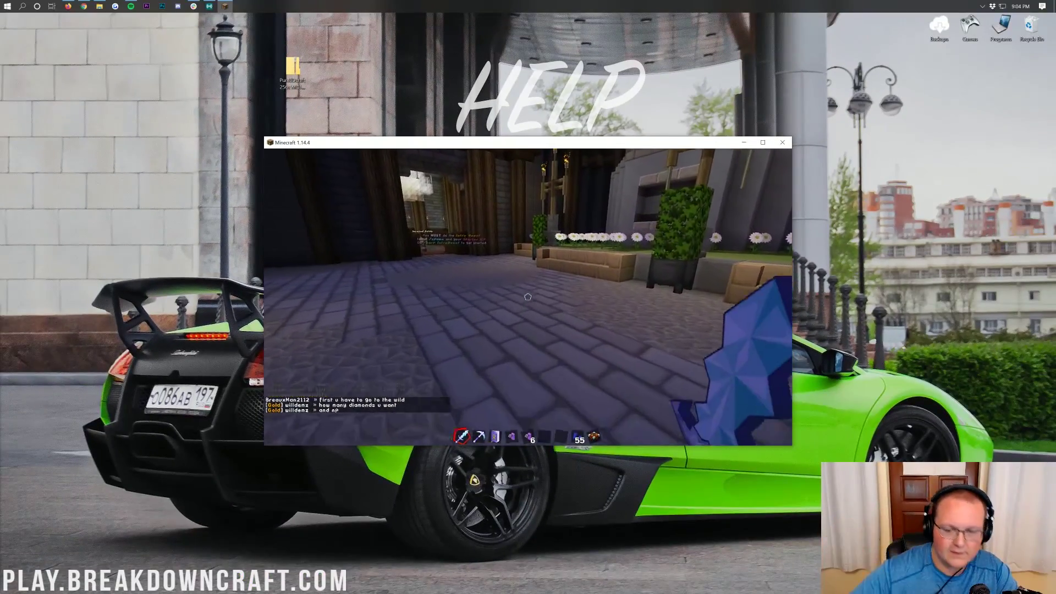
key("w")
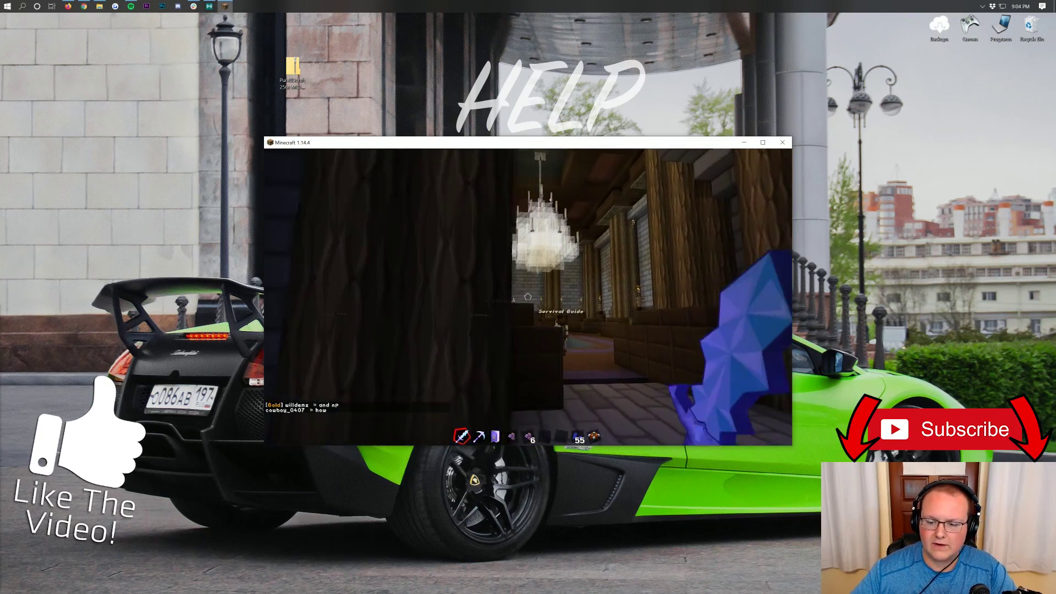
key("w")
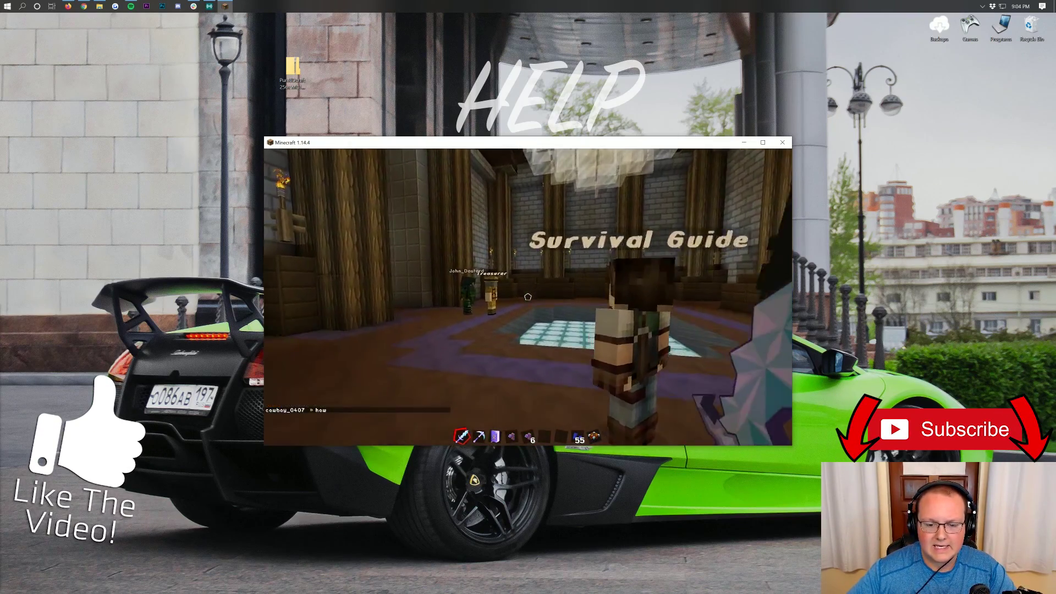
key("w")
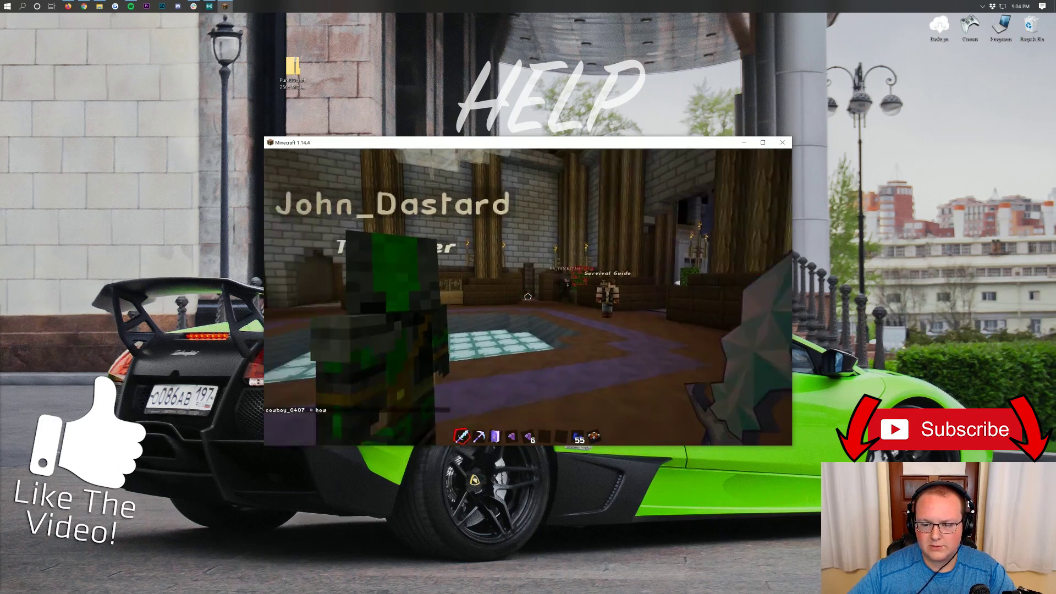
- Follow the corridor past the Quest Master and climb the stairs to the library's welcome NPC
key("w")
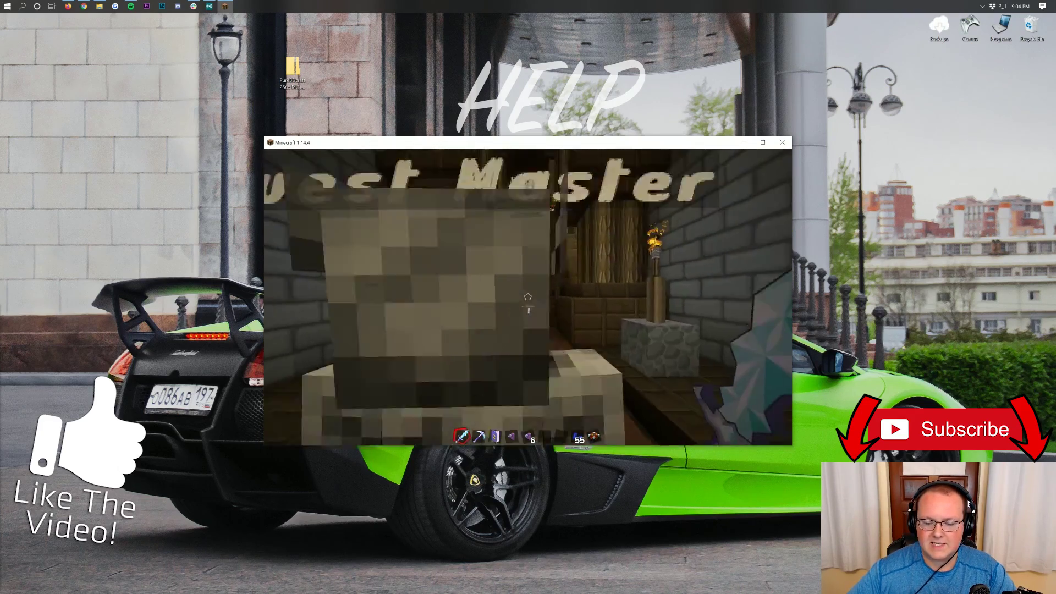
key("w")
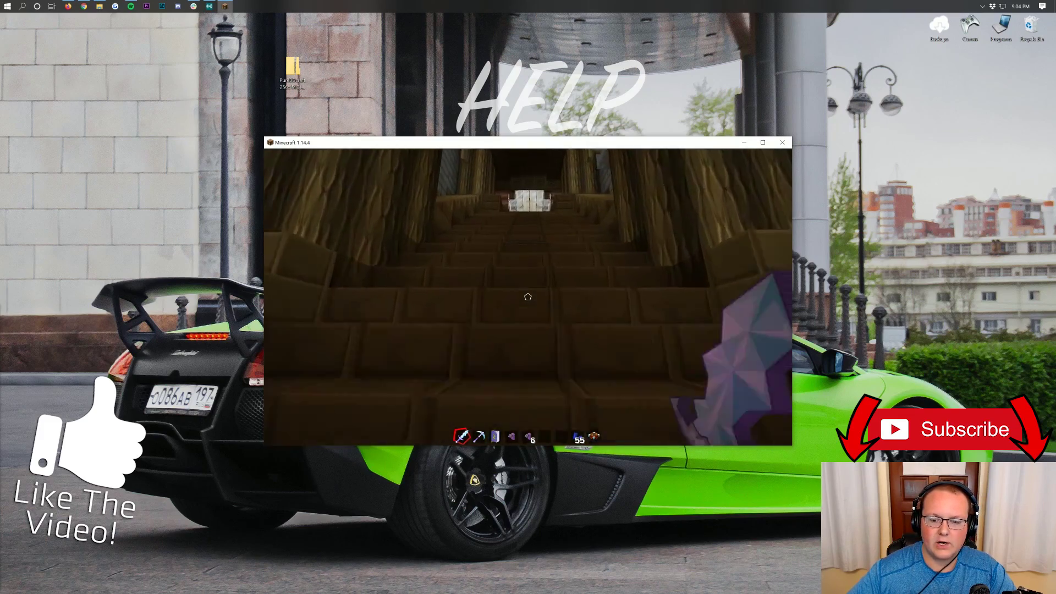
key("w")
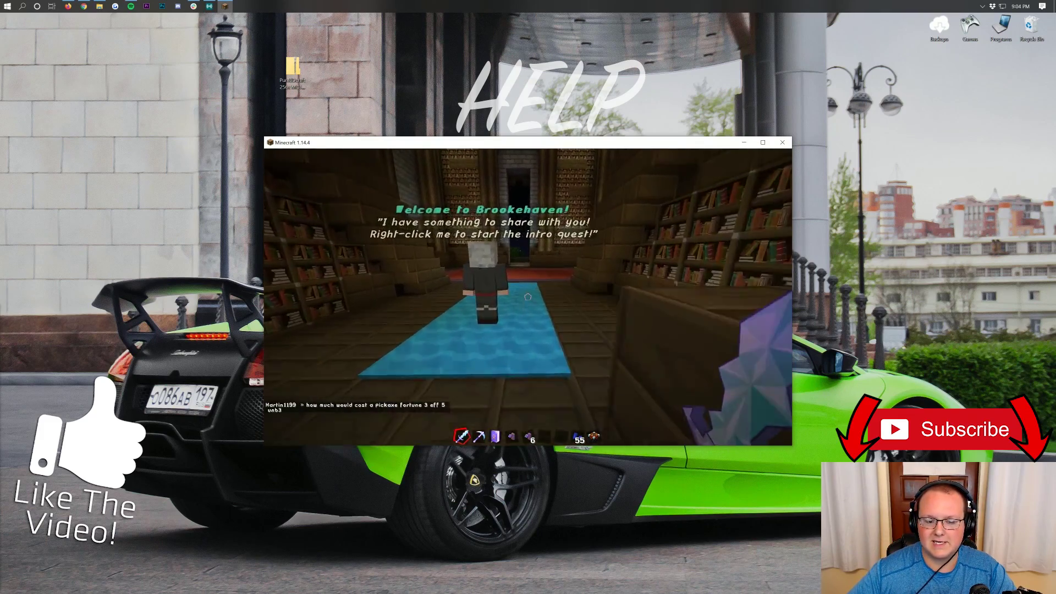
key("w")
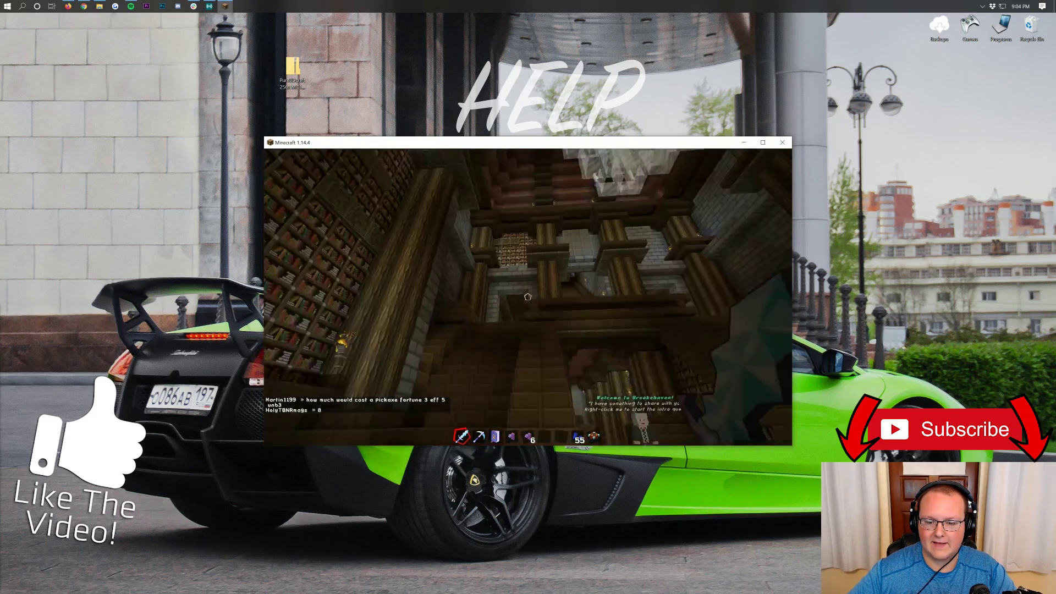
key("w")
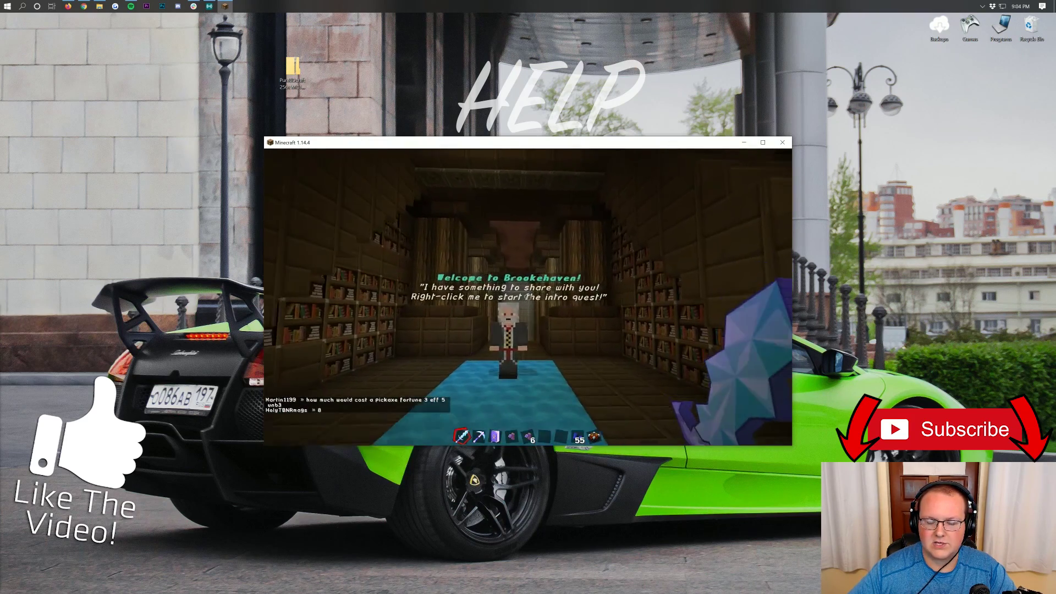
key("w")
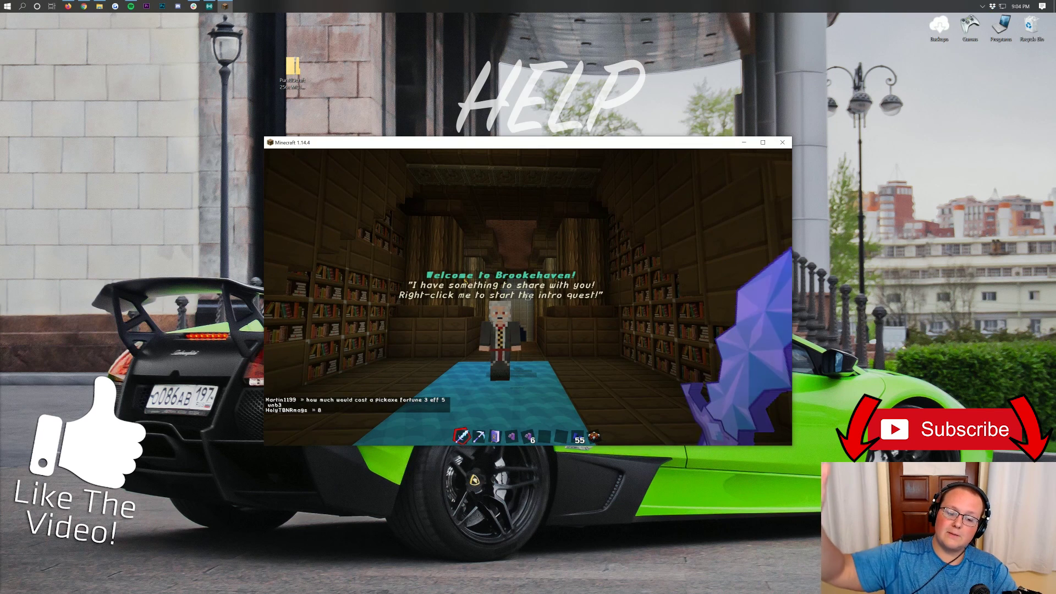